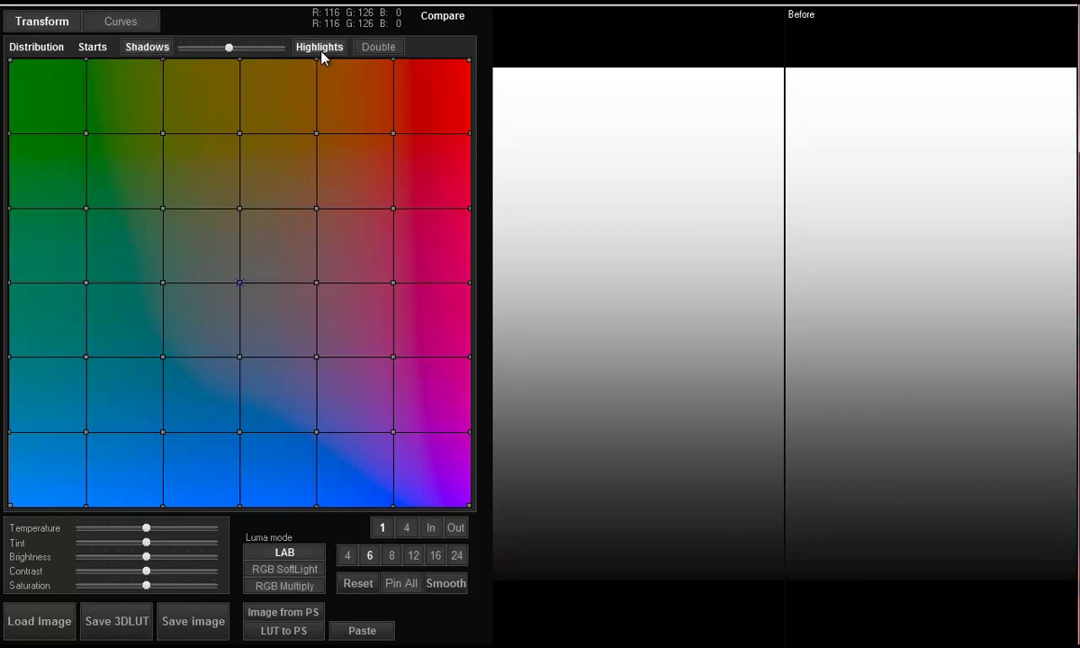
# Pull the grid's centre point toward green and exclude highlights so only shadows are tinted
pyautogui.moveTo(240, 283); pyautogui.dragTo(158, 204)
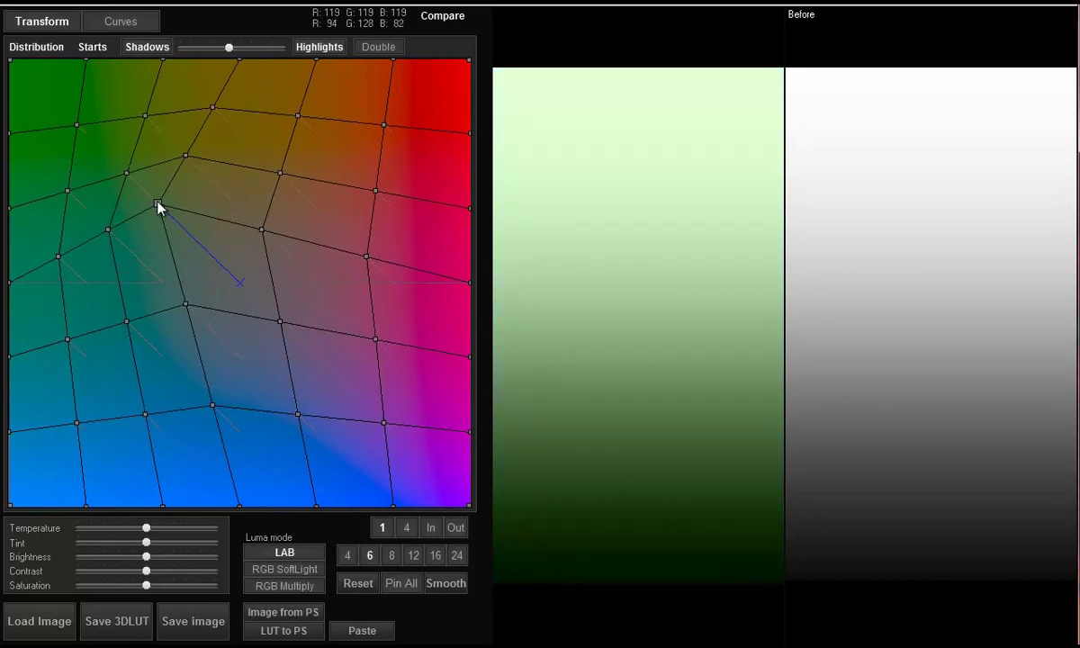
pyautogui.click(142, 53)
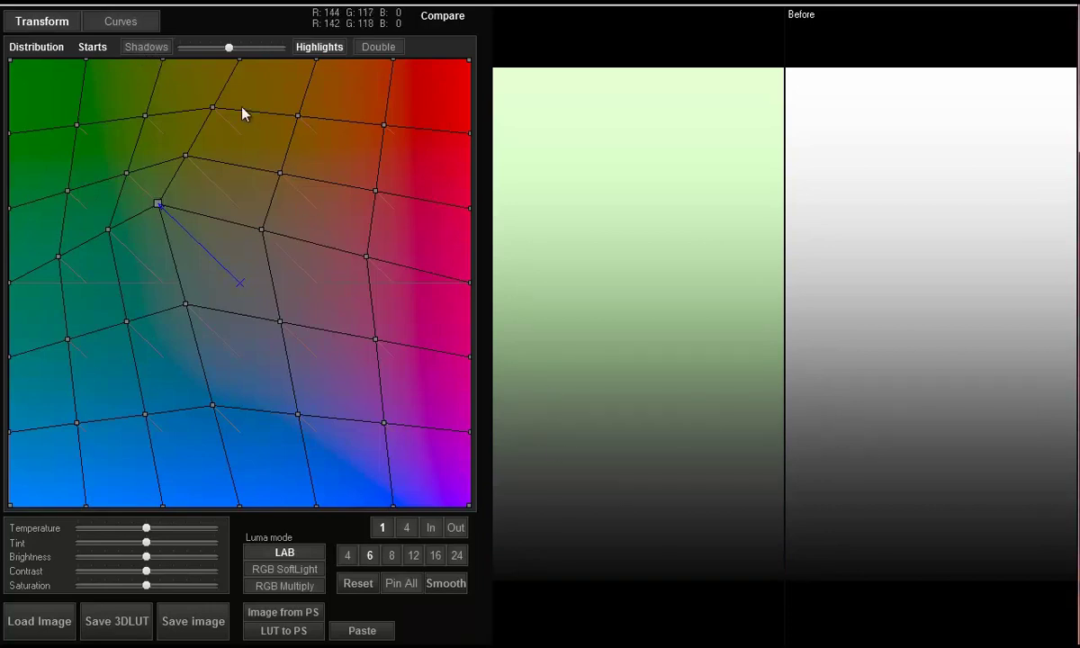
pyautogui.click(148, 49)
pyautogui.click(317, 47)
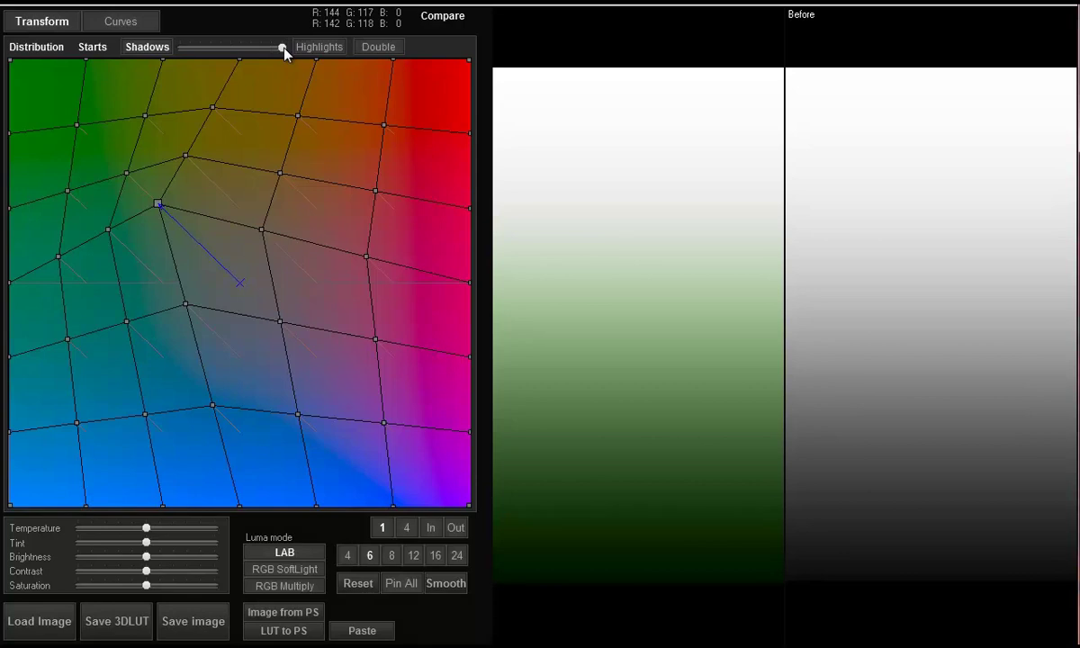
# Adjust the Shadows/Highlights split slider and push the centre point further toward green
pyautogui.moveTo(283, 47); pyautogui.dragTo(187, 52)
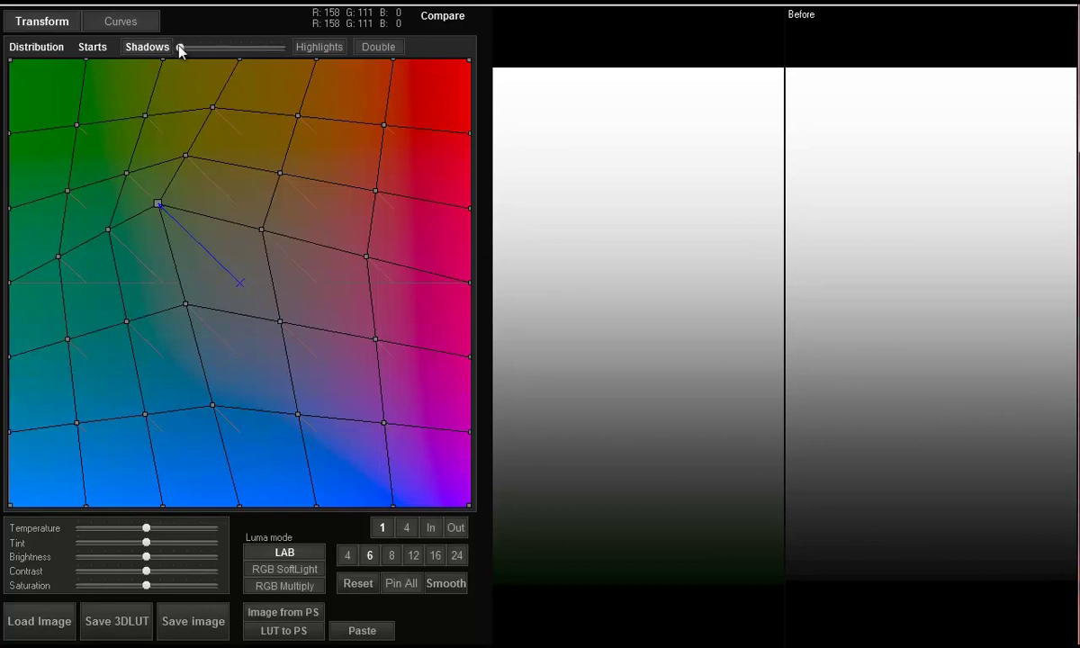
pyautogui.moveTo(180, 51); pyautogui.dragTo(219, 51)
pyautogui.moveTo(157, 206); pyautogui.dragTo(72, 107)
pyautogui.moveTo(224, 47)
pyautogui.mouseDown()
pyautogui.moveTo(208, 47)
pyautogui.moveTo(228, 46)
pyautogui.mouseUp()
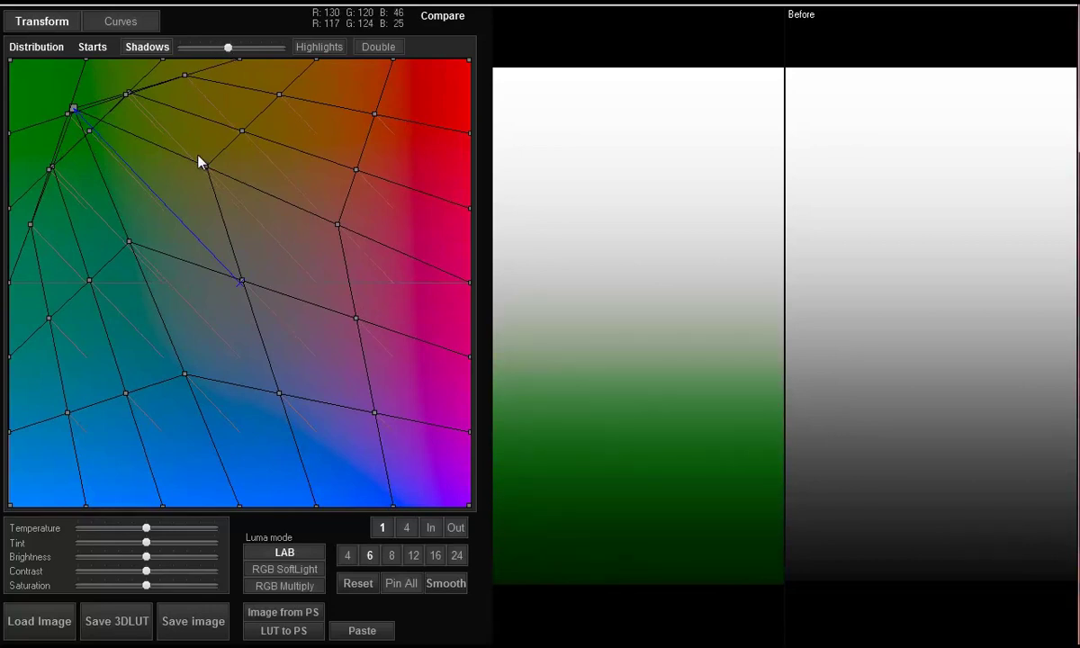
# Switch the adjustment to highlights, tweak the split, and return the centre point to neutral
pyautogui.click(317, 47)
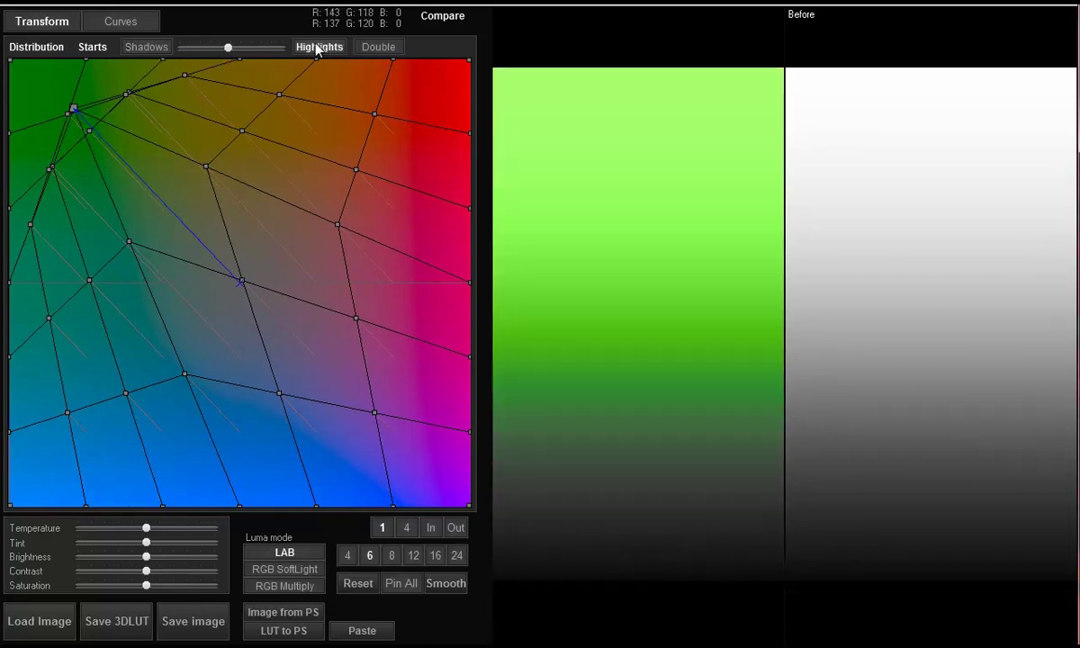
pyautogui.moveTo(225, 47); pyautogui.dragTo(255, 47)
pyautogui.moveTo(79, 109); pyautogui.dragTo(221, 252)
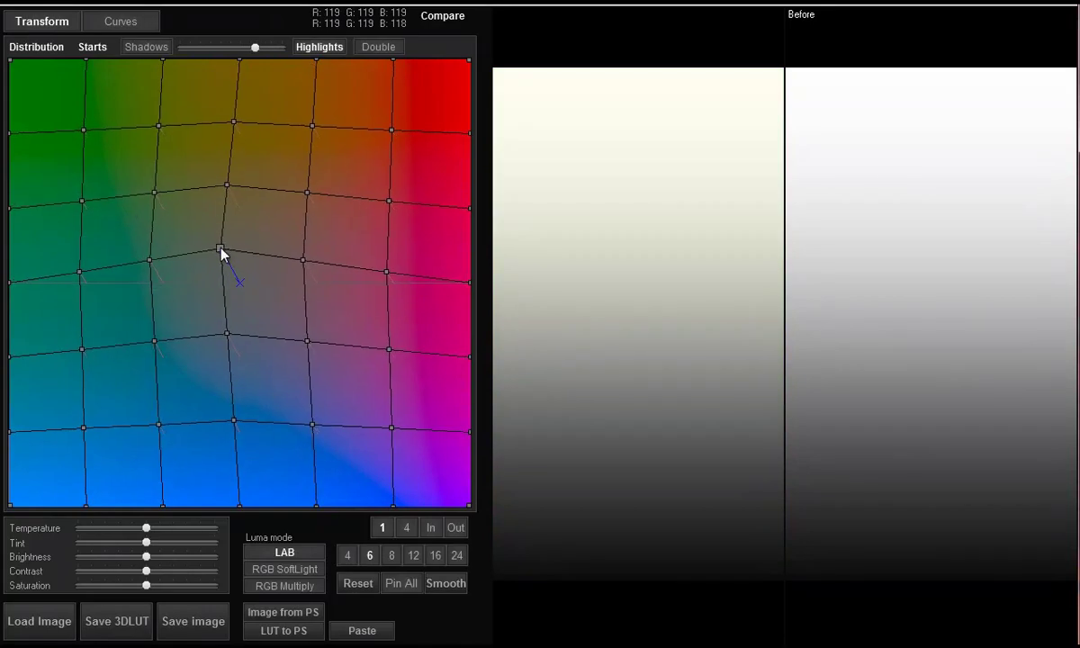
# Enable Double grid mode with shadows included, tinting highlights yellow-green and shadows purple
pyautogui.click(384, 44)
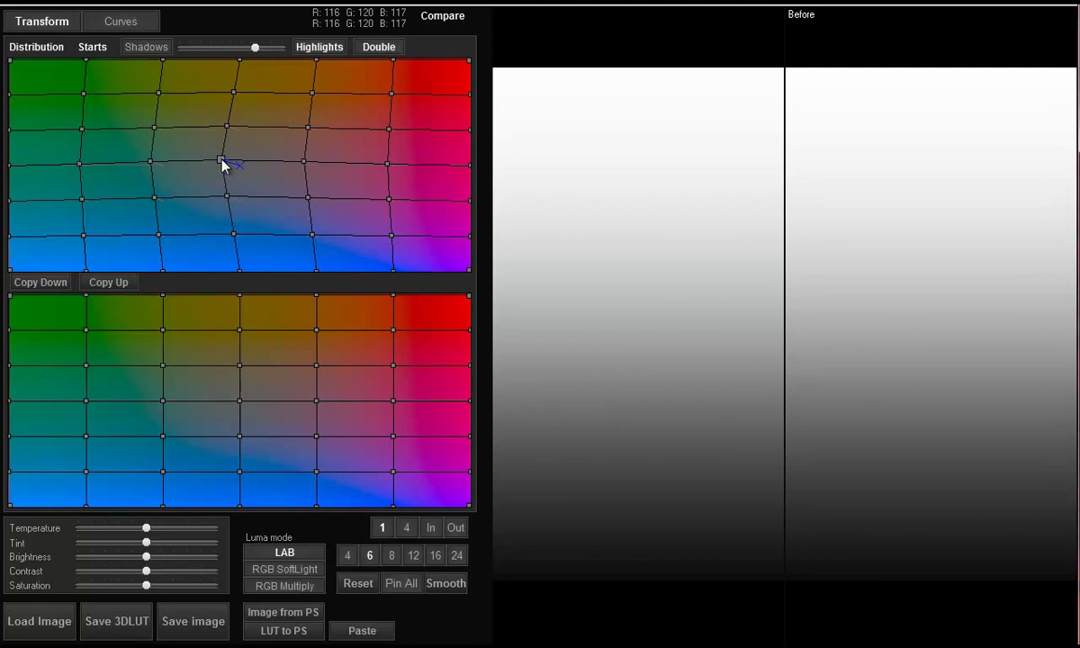
pyautogui.click(158, 47)
pyautogui.moveTo(223, 161); pyautogui.dragTo(108, 90)
pyautogui.moveTo(240, 401); pyautogui.dragTo(307, 457)
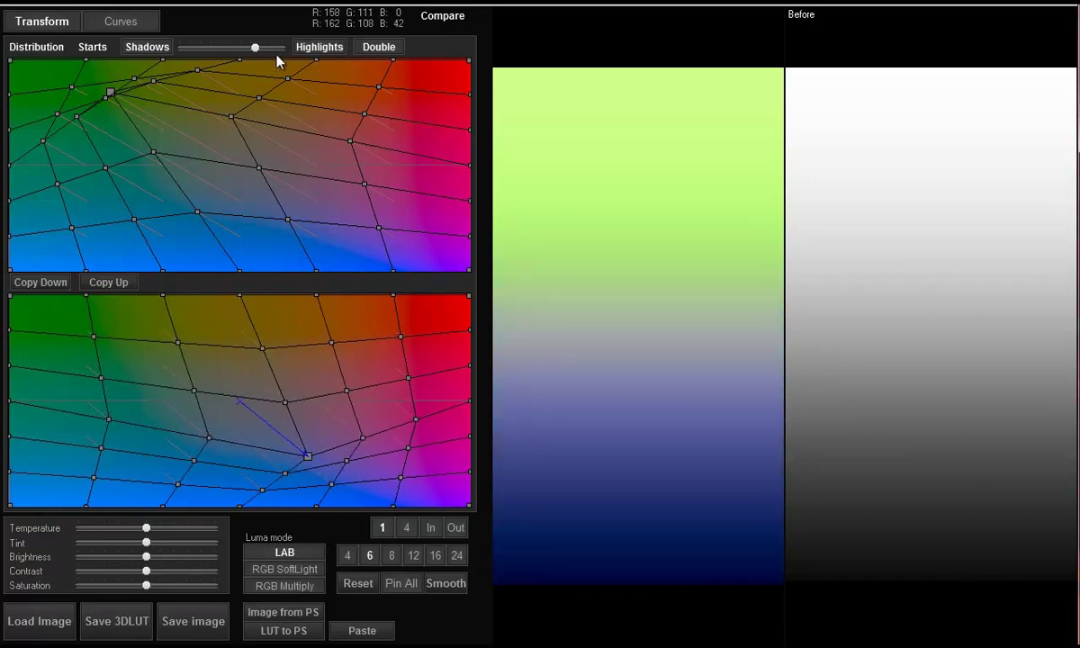
pyautogui.moveTo(255, 48)
pyautogui.mouseDown()
pyautogui.moveTo(199, 49)
pyautogui.moveTo(284, 49)
pyautogui.moveTo(182, 48)
pyautogui.moveTo(277, 51)
pyautogui.moveTo(266, 49)
pyautogui.mouseUp()
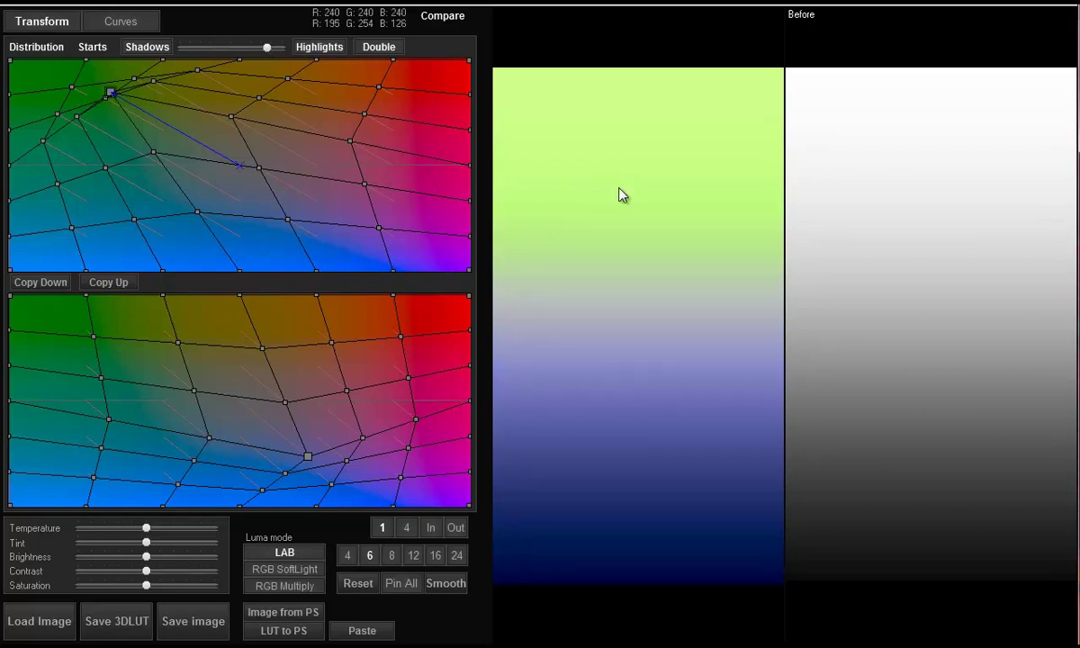
# Retune the highlight tint through mint to pale yellow and deepen the shadows' blue
pyautogui.moveTo(629, 184); pyautogui.dragTo(672, 228)
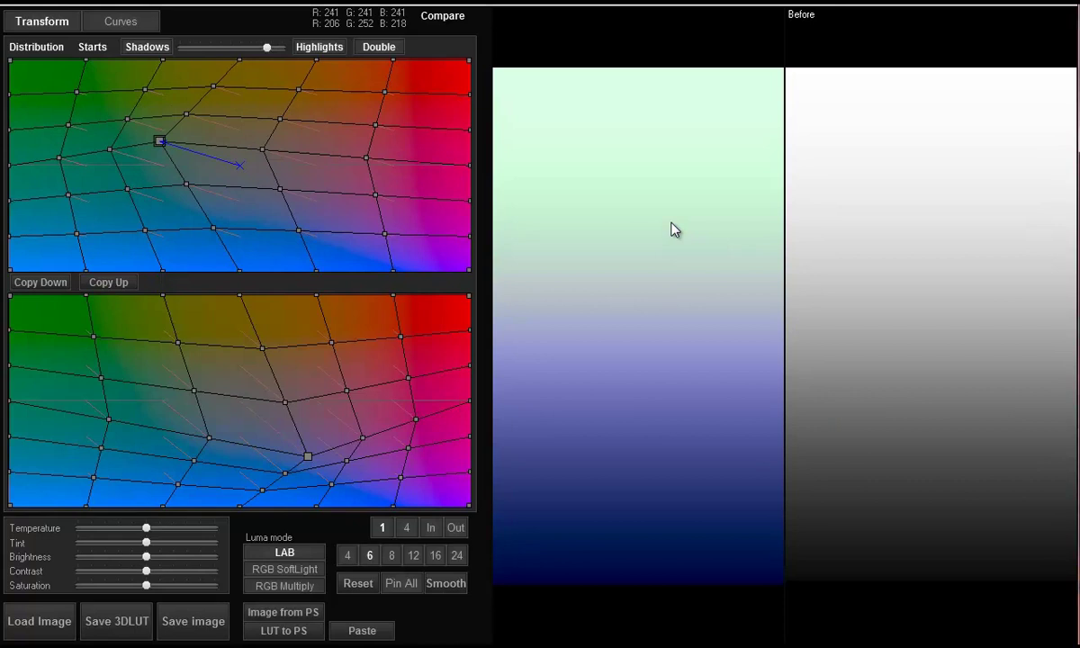
pyautogui.moveTo(666, 487); pyautogui.dragTo(520, 429)
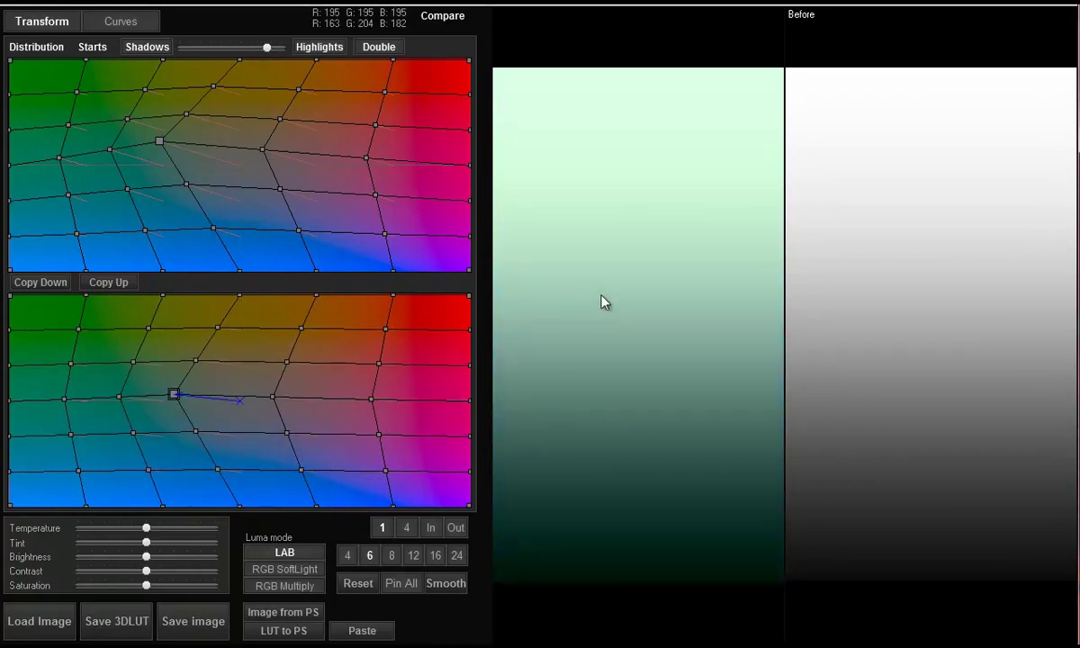
pyautogui.moveTo(624, 186)
pyautogui.mouseDown()
pyautogui.moveTo(757, 161)
pyautogui.moveTo(626, 163)
pyautogui.mouseUp()
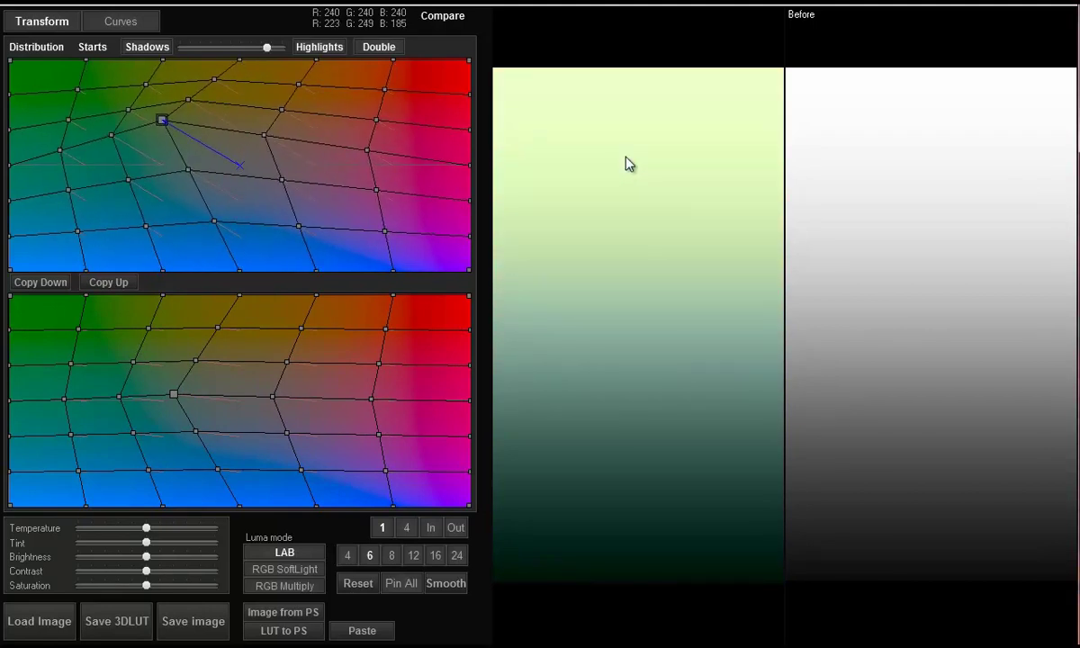
pyautogui.moveTo(641, 486); pyautogui.dragTo(760, 566)
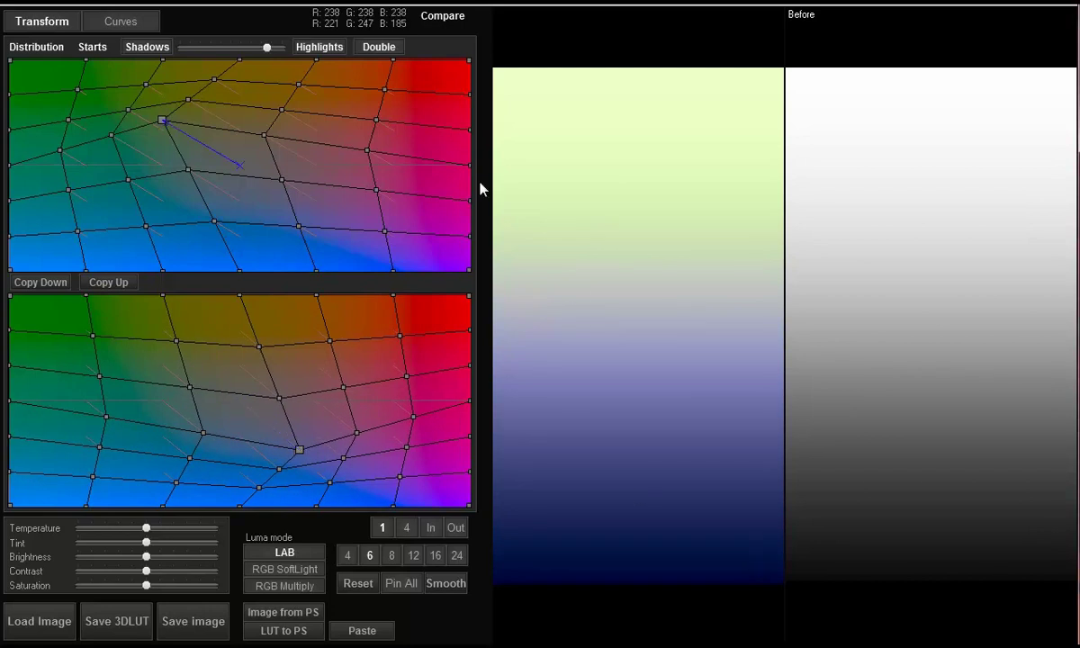
# Reset the upper and lower grids to neutral and select each grid's centre point
pyautogui.doubleClick(165, 126)
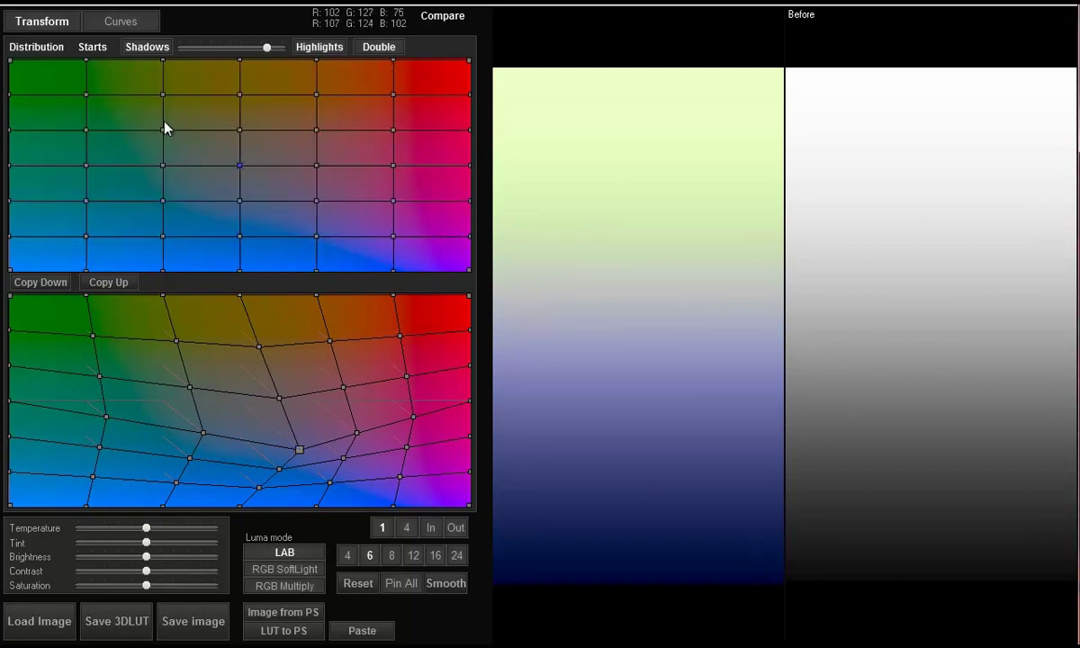
pyautogui.doubleClick(299, 445)
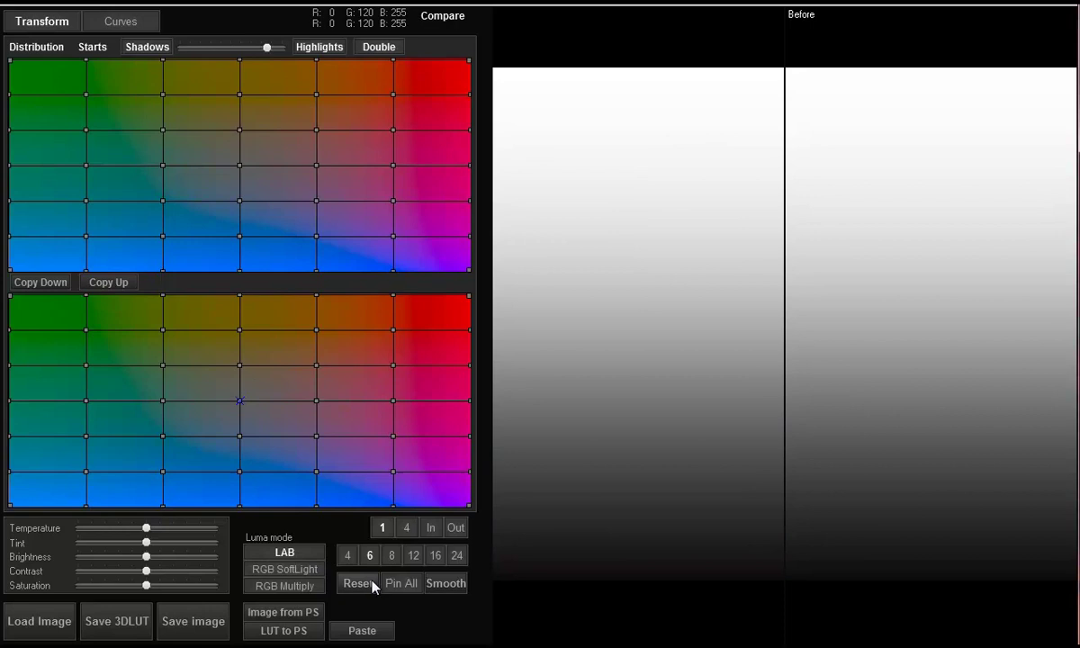
pyautogui.click(241, 157)
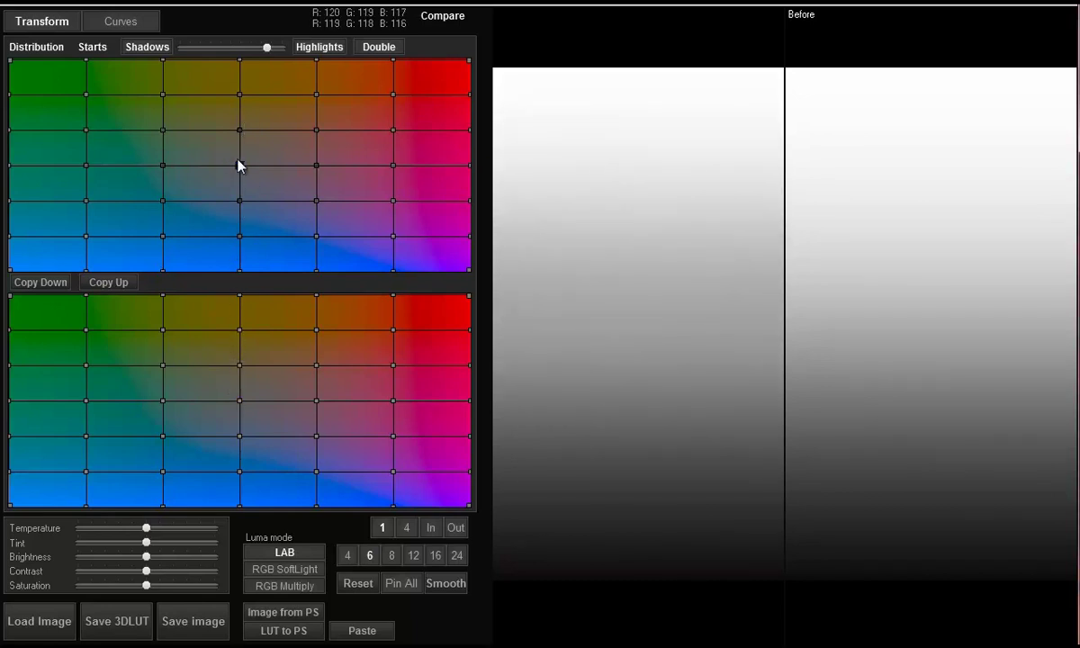
pyautogui.click(240, 400)
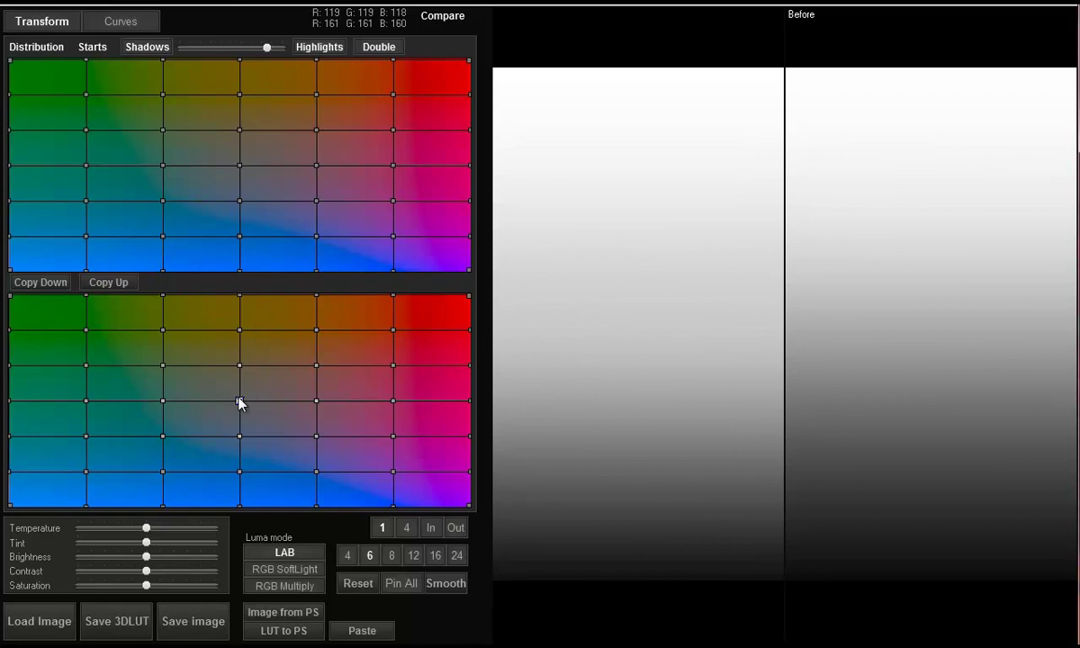
# Select the grids' centre points and move the Shadows/Highlights split, settling it slightly lower
pyautogui.click(240, 168)
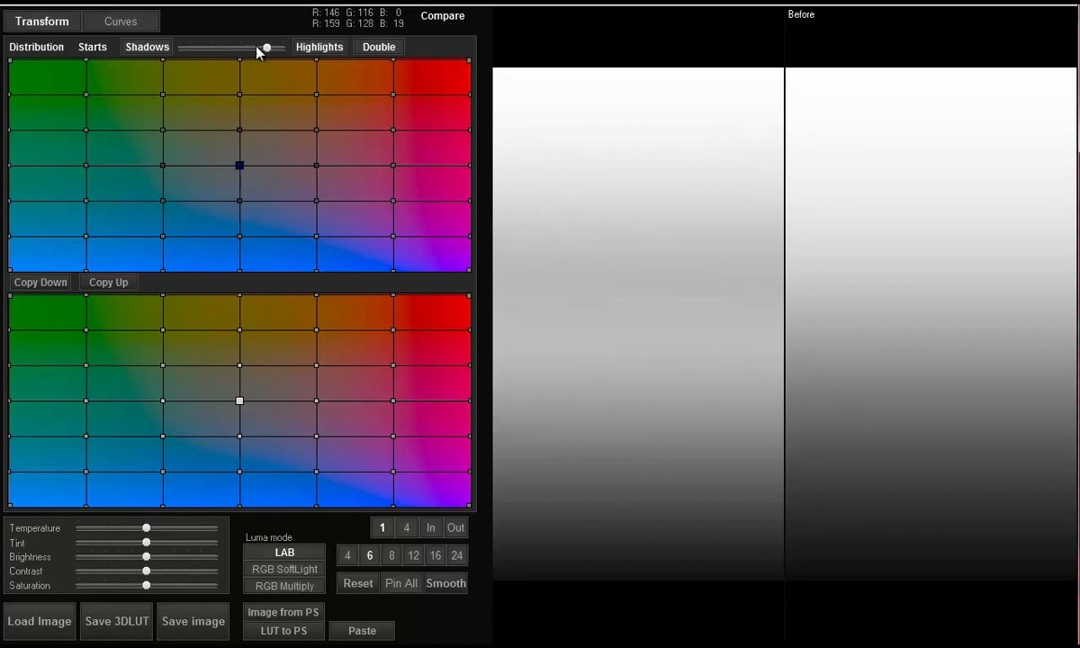
pyautogui.moveTo(255, 48); pyautogui.dragTo(220, 46)
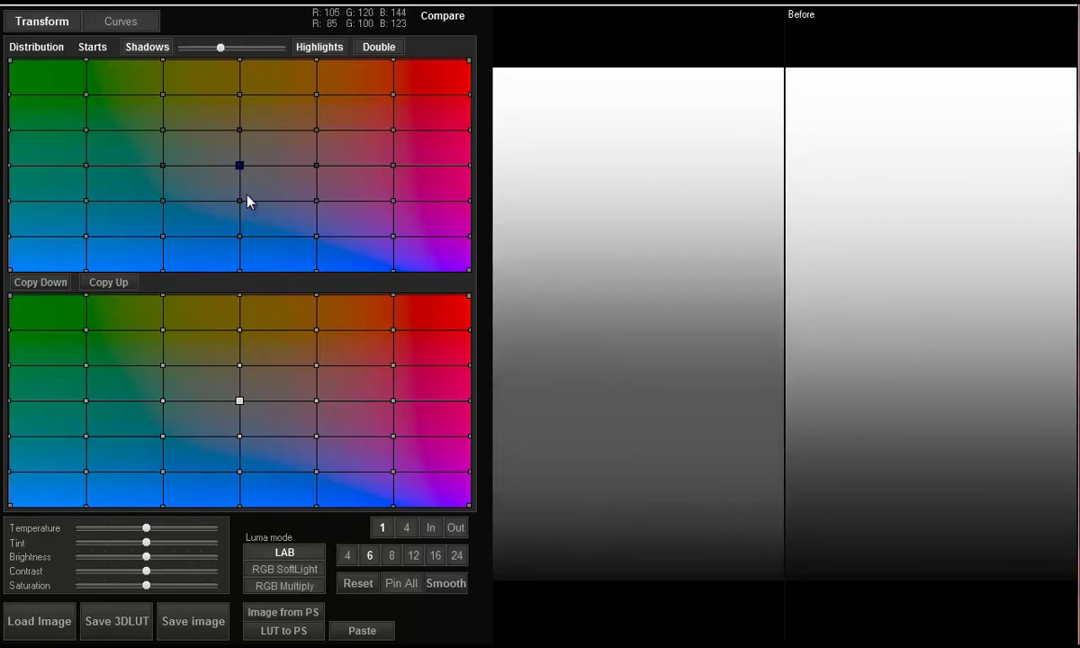
pyautogui.click(245, 168)
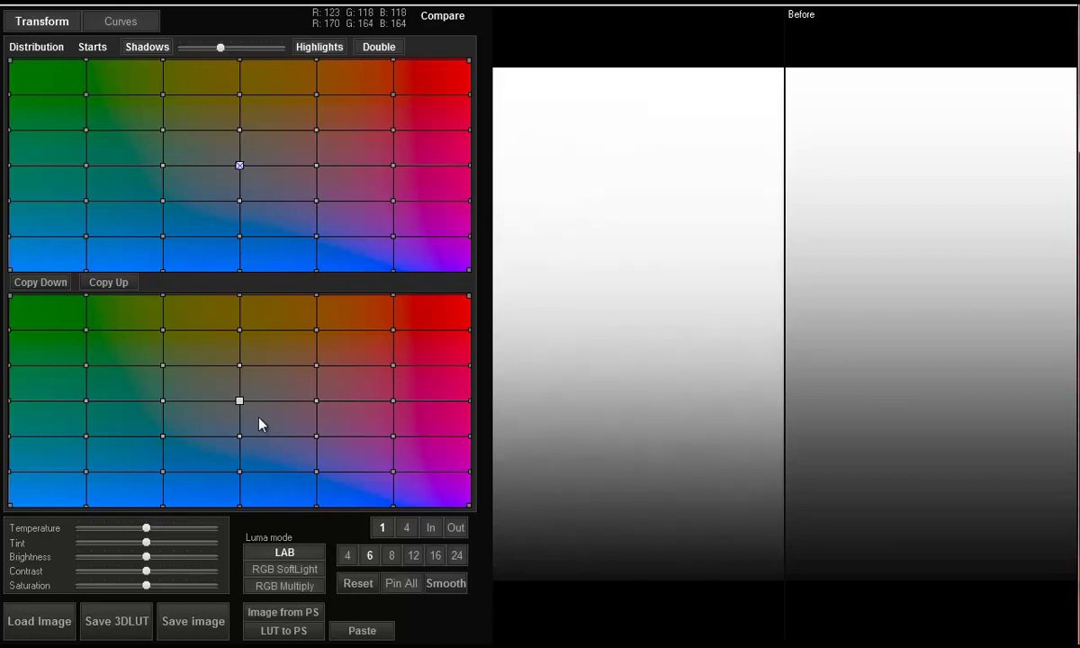
pyautogui.click(239, 401)
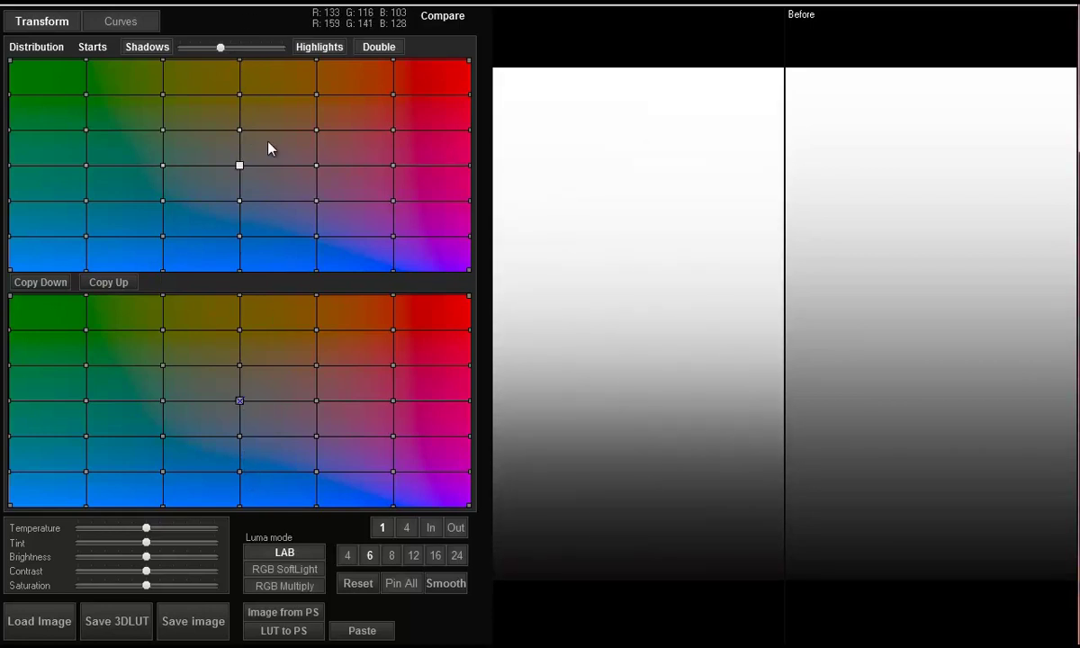
pyautogui.click(240, 167)
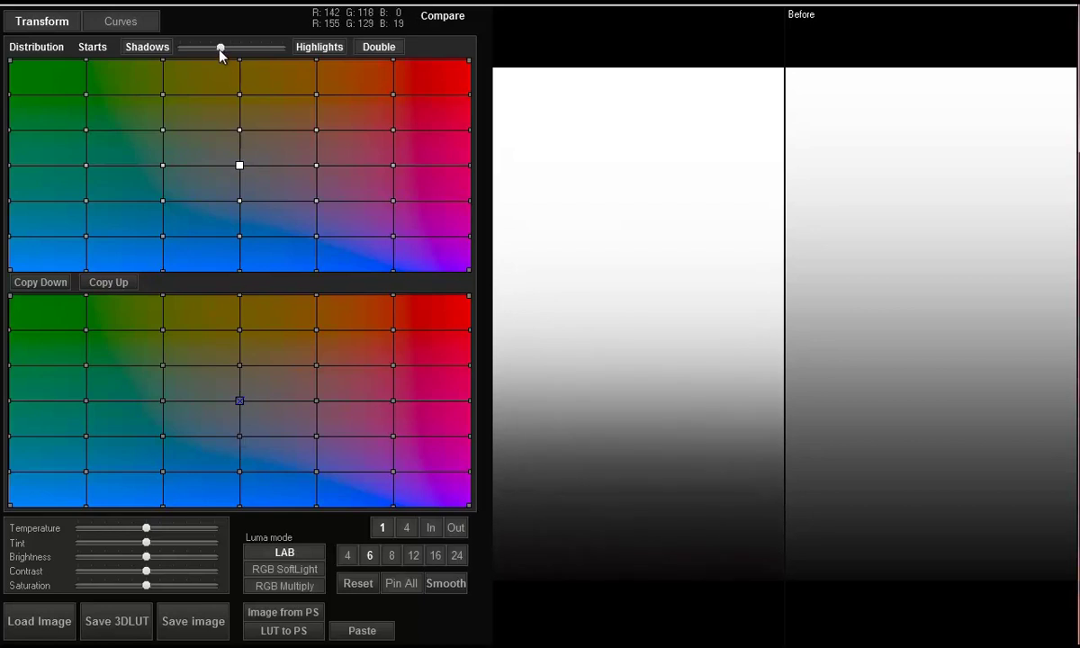
pyautogui.moveTo(220, 47); pyautogui.dragTo(241, 47)
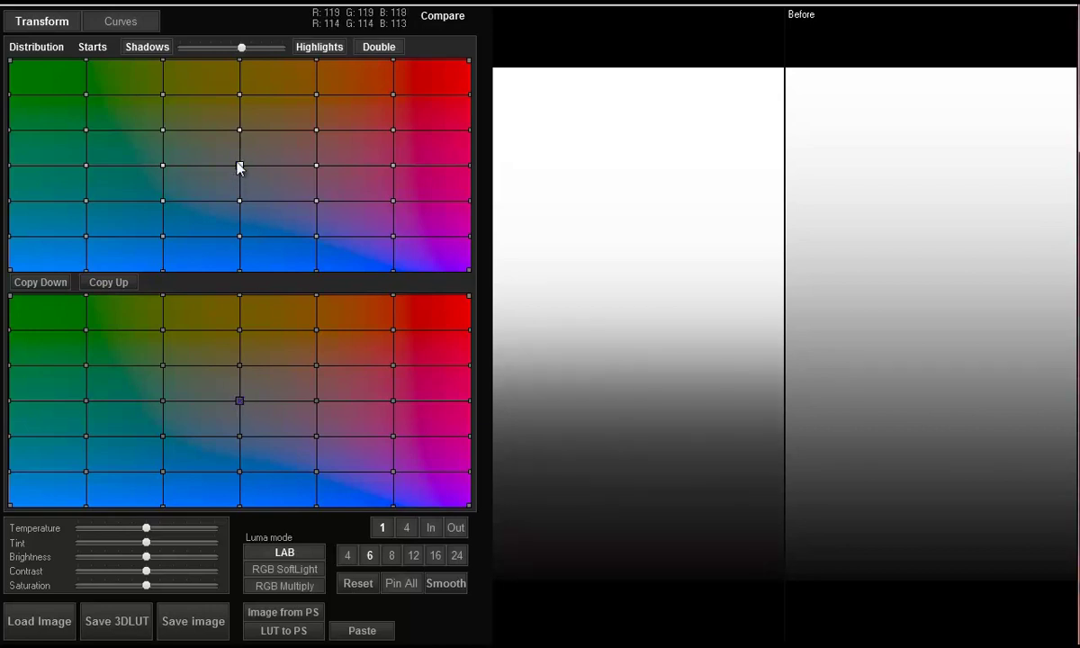
pyautogui.moveTo(247, 48)
pyautogui.mouseDown()
pyautogui.moveTo(261, 47)
pyautogui.moveTo(210, 47)
pyautogui.moveTo(281, 46)
pyautogui.moveTo(248, 48)
pyautogui.mouseUp()
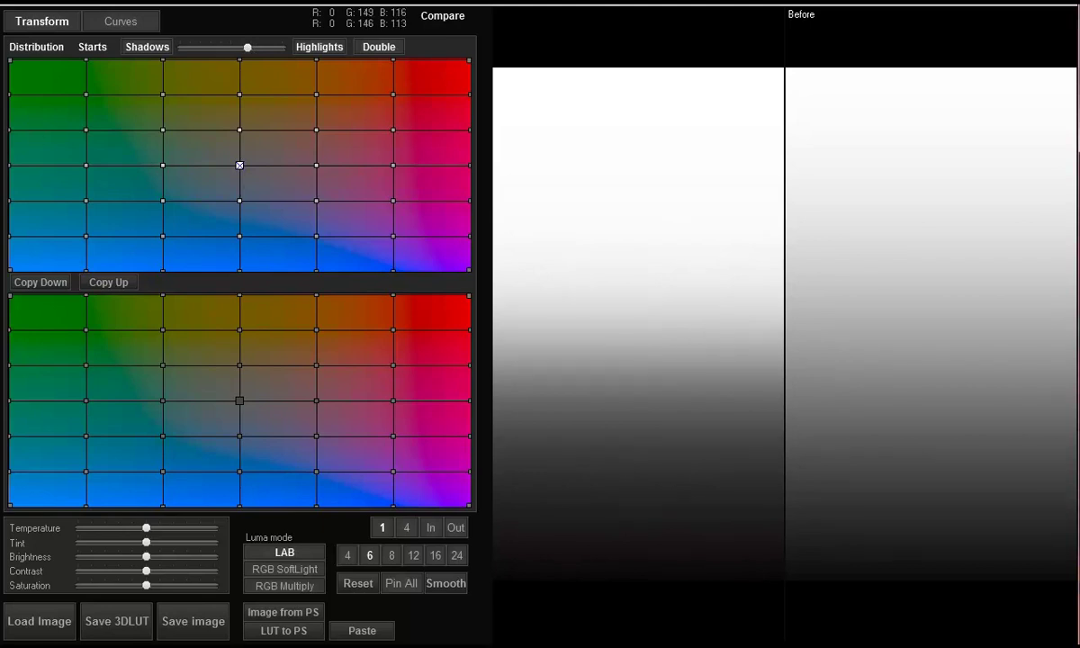
# Load the snow portrait and reset both colour grids to their default layout
pyautogui.moveTo(501, 208); pyautogui.dragTo(594, 209)
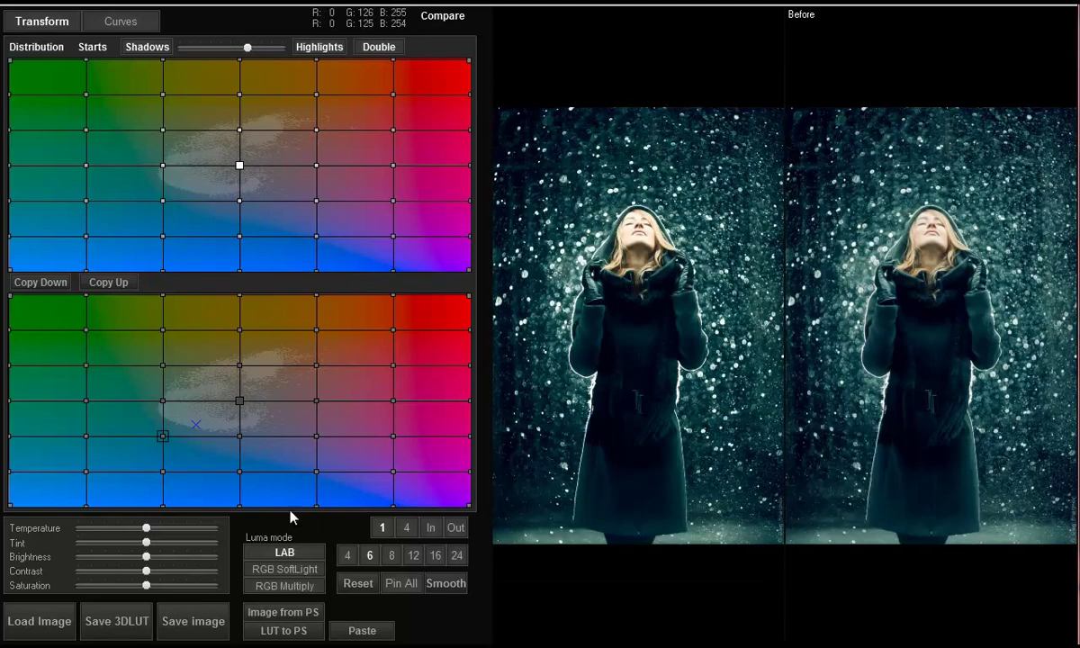
pyautogui.click(367, 583)
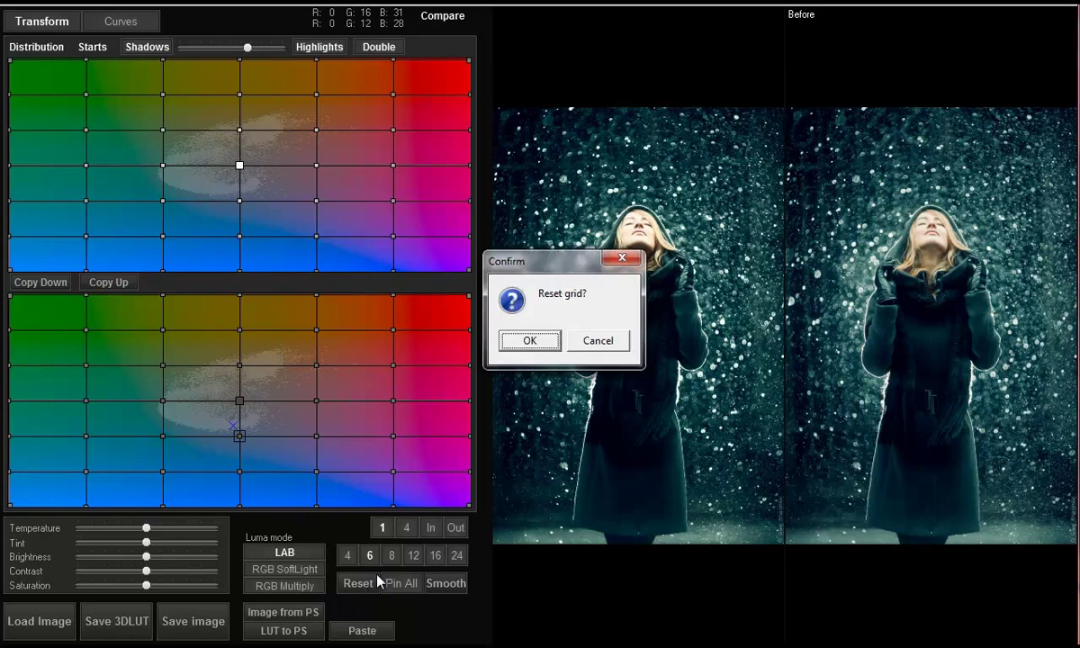
pyautogui.click(529, 341)
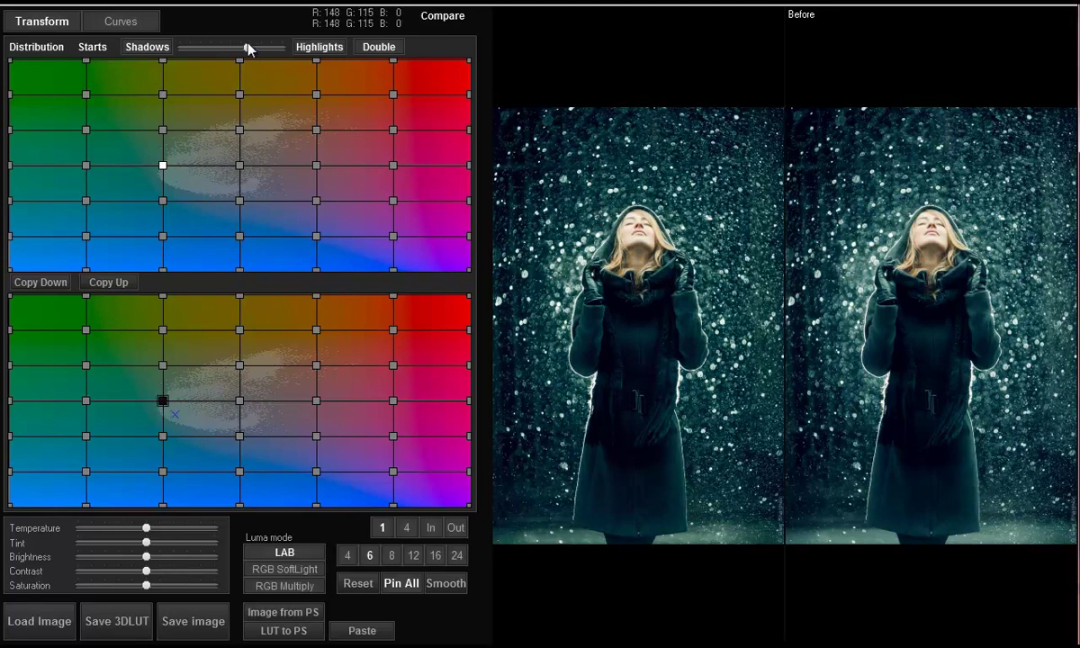
# Nudge the Shadows/Highlights balance slightly toward shadows and mark two central upper-grid nodes
pyautogui.moveTo(249, 48)
pyautogui.mouseDown()
pyautogui.moveTo(207, 47)
pyautogui.moveTo(275, 48)
pyautogui.moveTo(246, 56)
pyautogui.mouseUp()
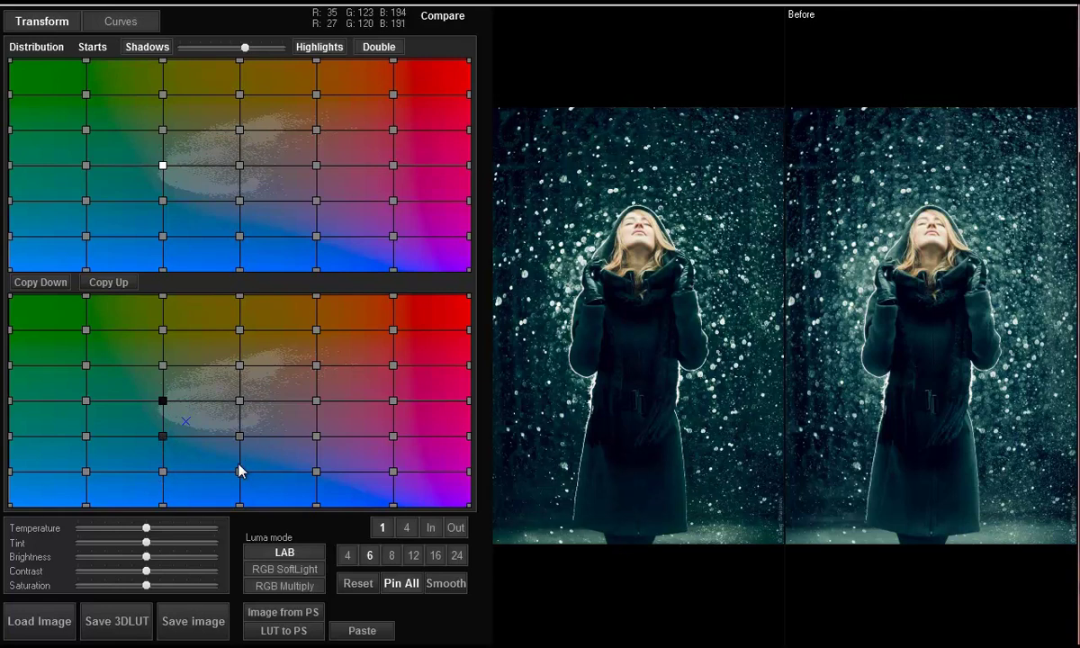
pyautogui.click(239, 200)
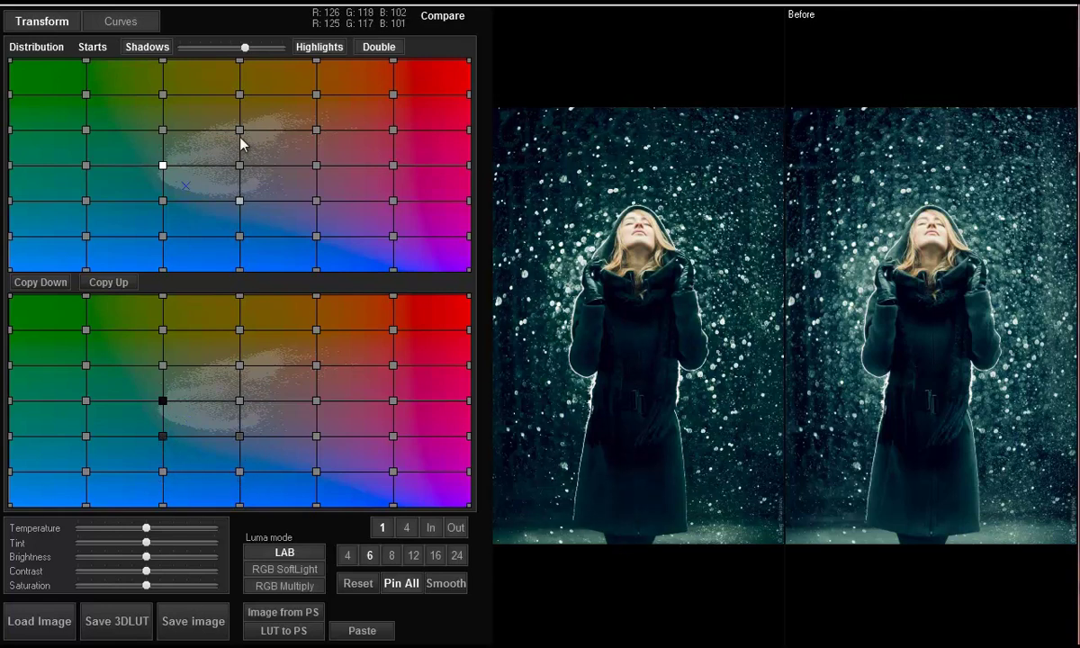
pyautogui.click(164, 200)
pyautogui.moveTo(235, 52)
pyautogui.mouseDown()
pyautogui.moveTo(212, 51)
pyautogui.moveTo(274, 50)
pyautogui.moveTo(205, 52)
pyautogui.moveTo(233, 52)
pyautogui.mouseUp()
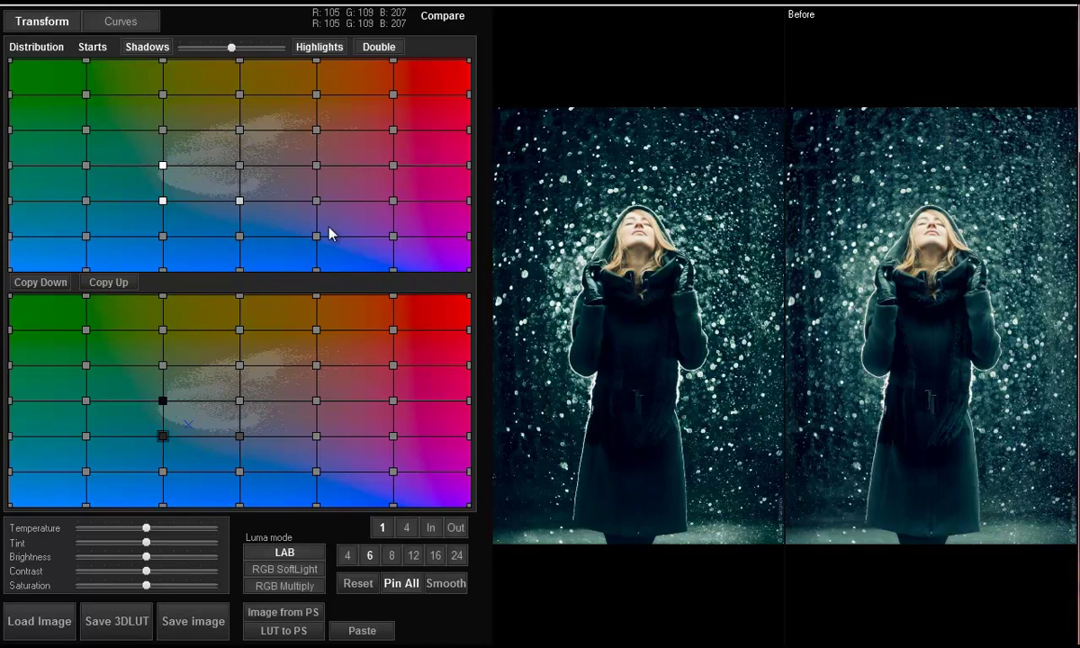
# Mark matching central points in the lower and upper grids
pyautogui.click(240, 366)
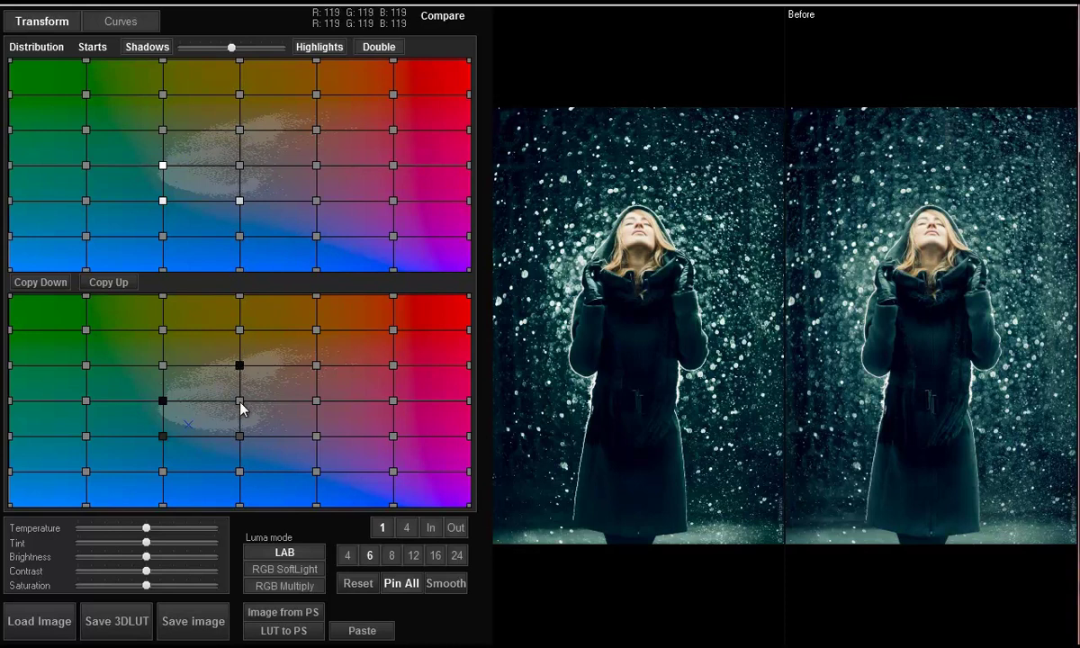
pyautogui.click(241, 128)
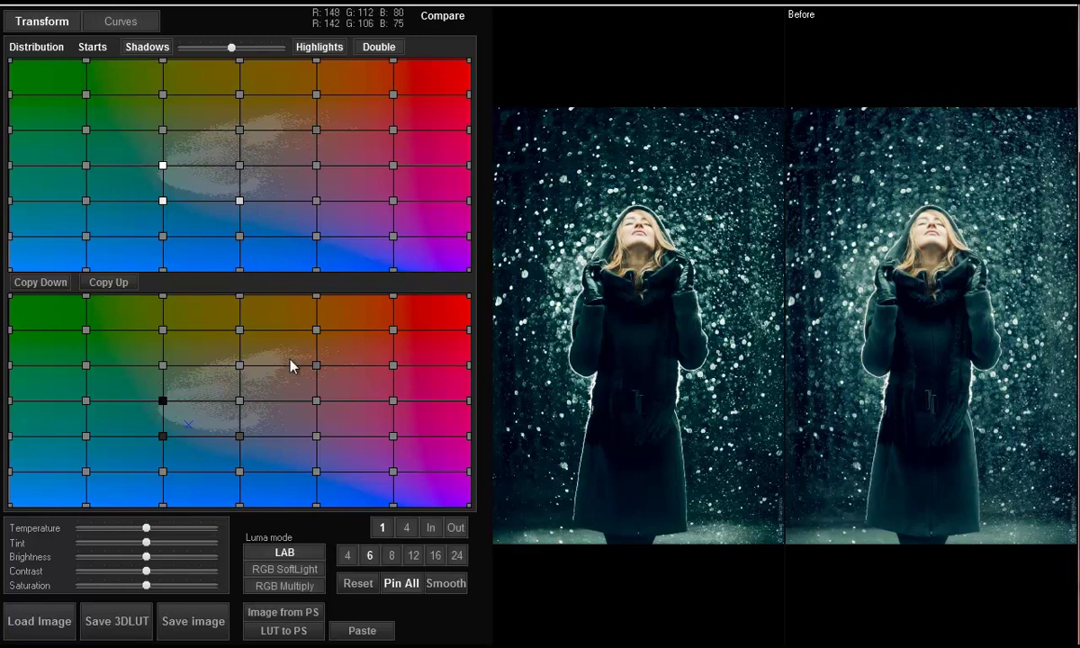
pyautogui.click(239, 365)
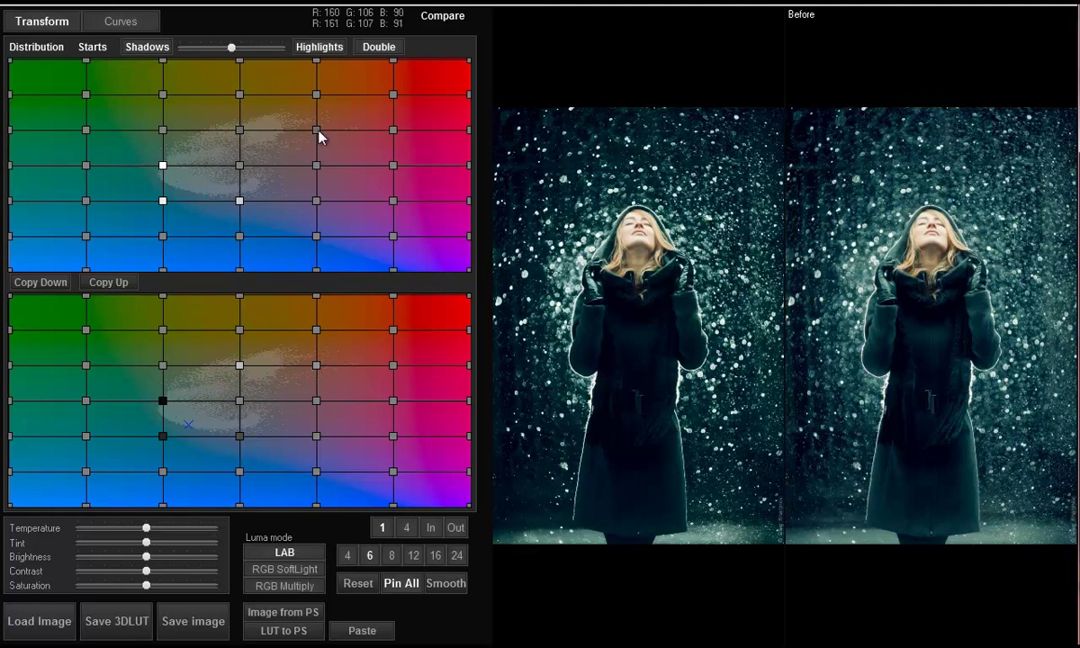
# Compare the snow portrait against the original by toggling Before/After several times
pyautogui.click(518, 251)
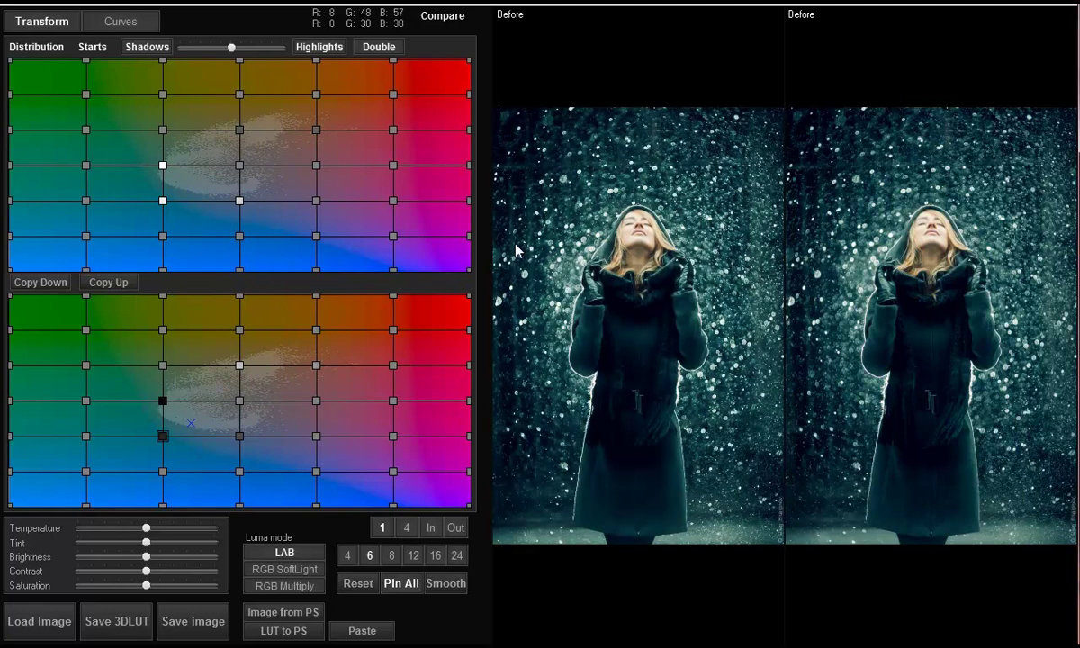
pyautogui.click(518, 251)
pyautogui.click(517, 251)
pyautogui.click(518, 251)
pyautogui.click(517, 251)
pyautogui.click(517, 251)
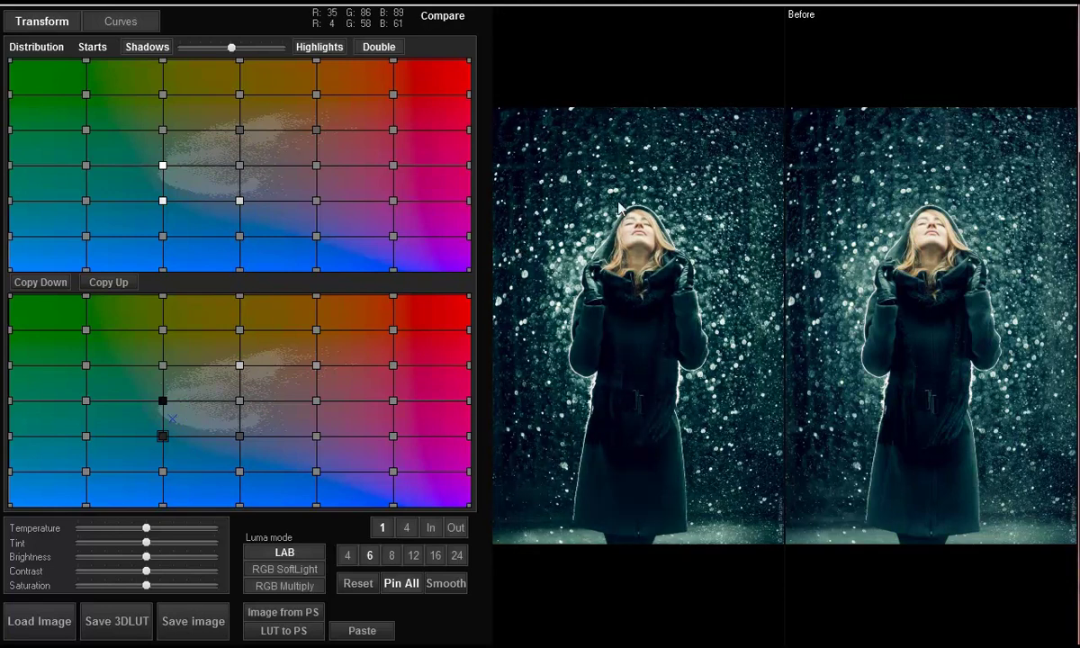
# Reset both grids to default and set the luma mode to RGB SoftLight
pyautogui.click(357, 585)
pyautogui.click(531, 342)
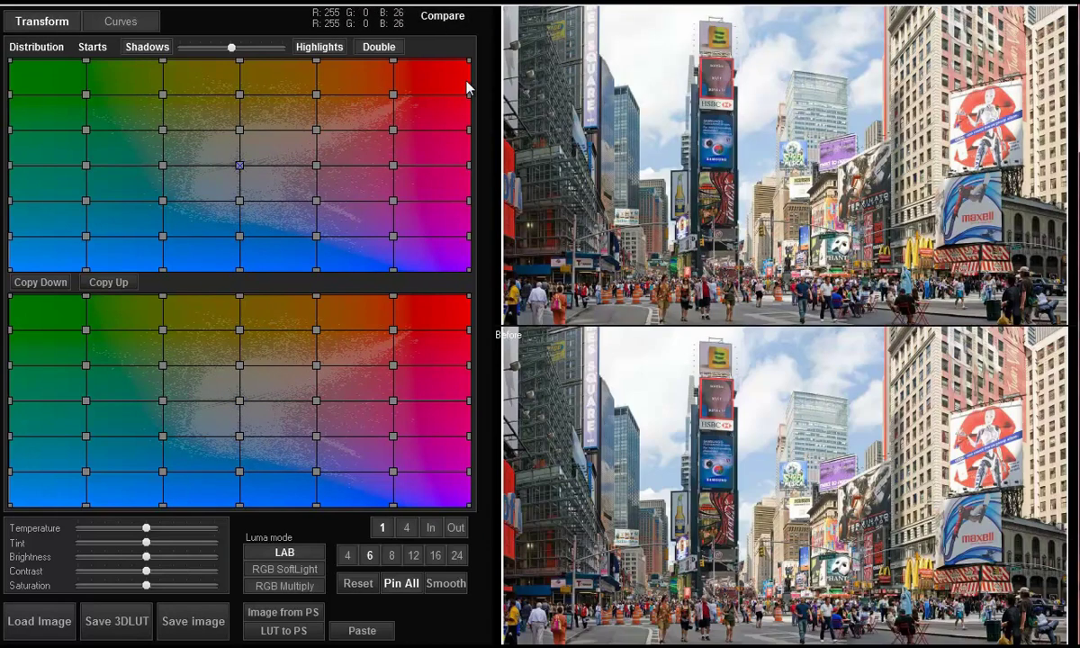
pyautogui.click(290, 569)
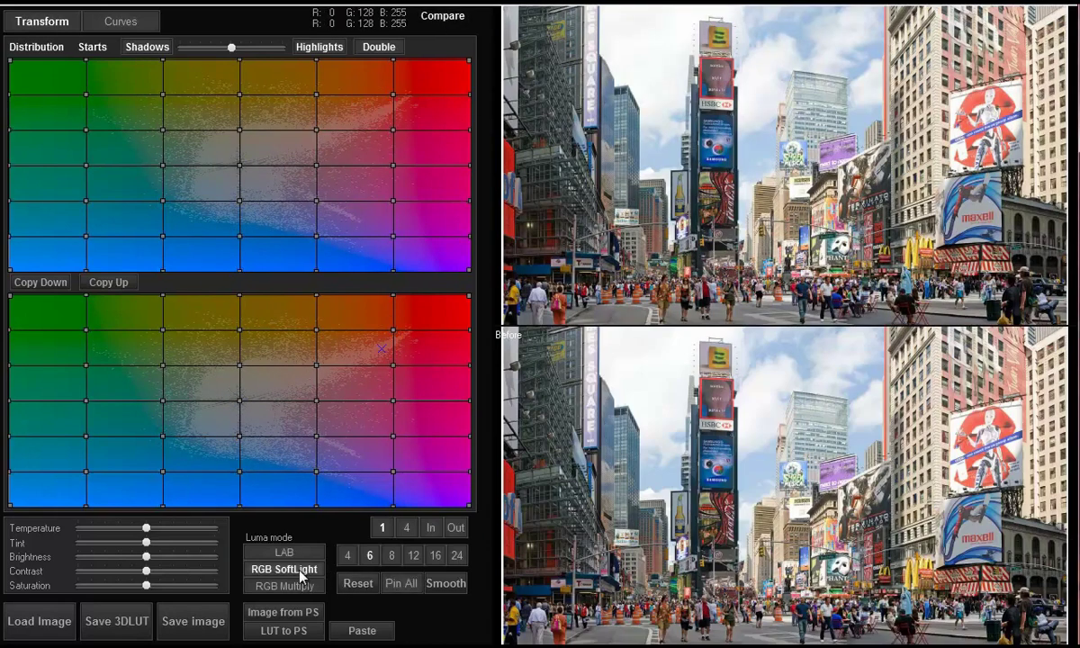
# Warp the upper grid toward green-yellow and the lower toward blue for a teal-yellow split tone
pyautogui.moveTo(241, 169); pyautogui.dragTo(130, 115)
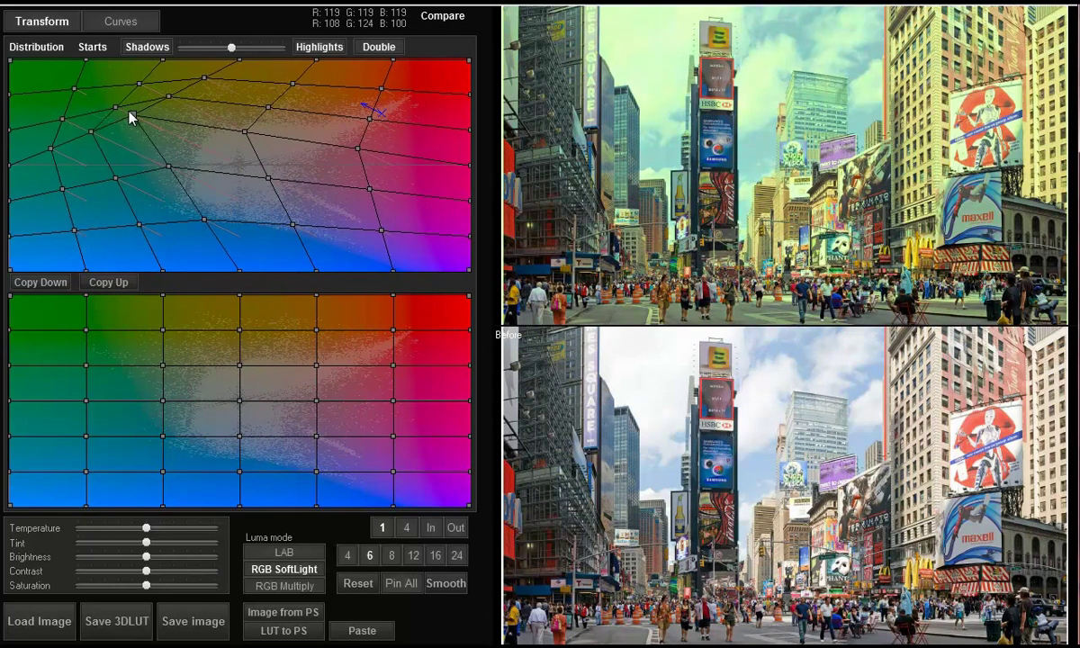
pyautogui.moveTo(240, 405); pyautogui.dragTo(367, 463)
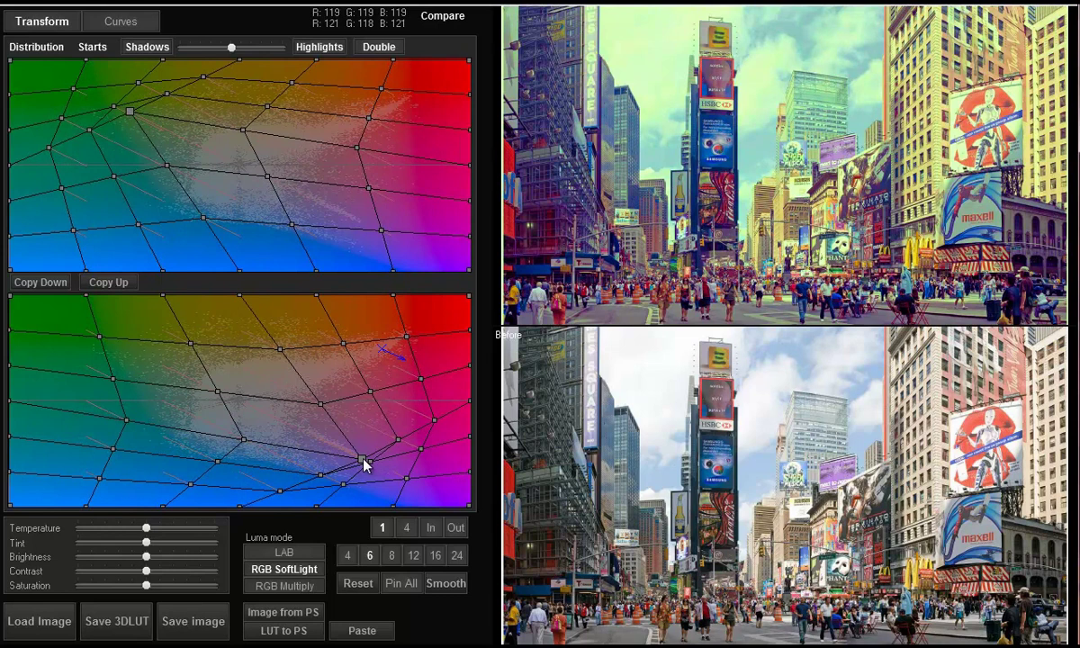
pyautogui.moveTo(131, 111); pyautogui.dragTo(236, 102)
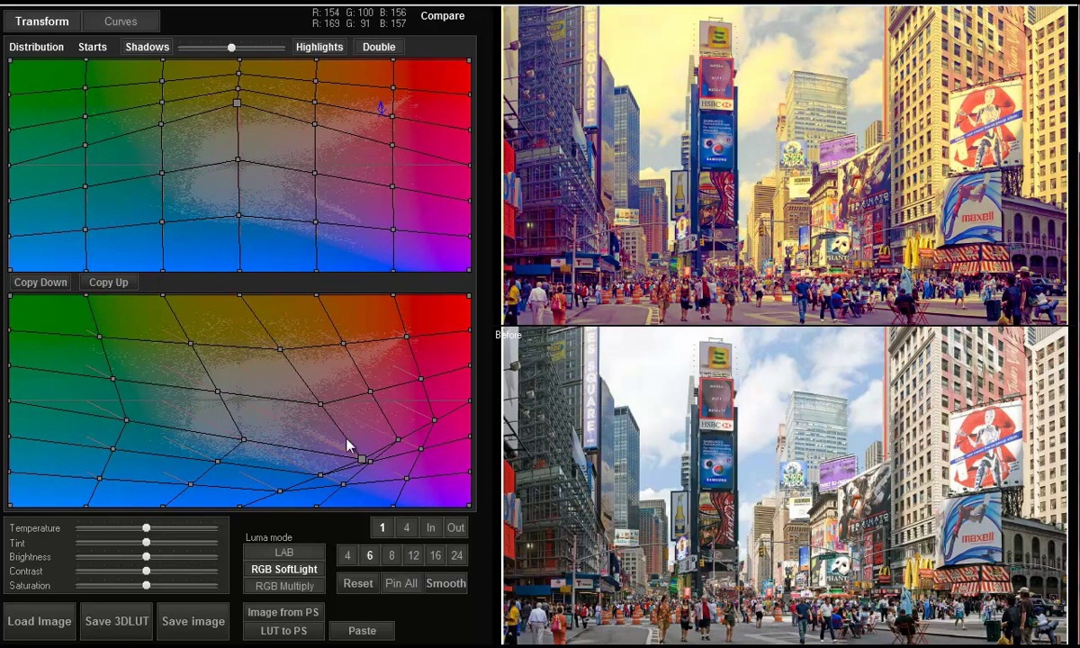
pyautogui.moveTo(362, 460); pyautogui.dragTo(177, 468)
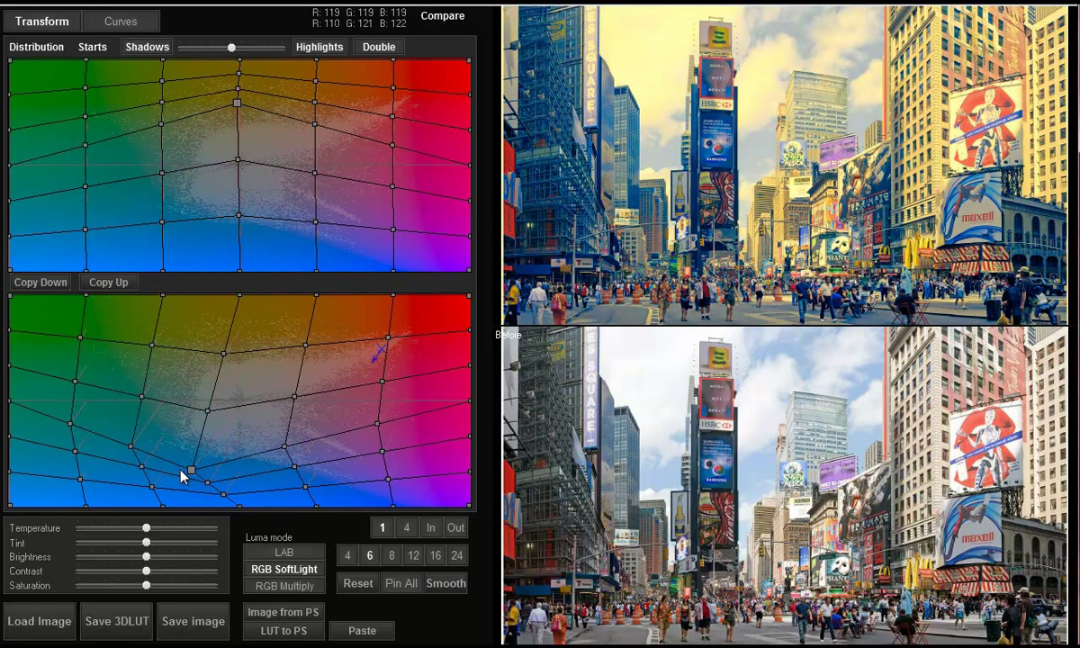
pyautogui.moveTo(237, 105); pyautogui.dragTo(163, 119)
pyautogui.moveTo(149, 473); pyautogui.dragTo(184, 486)
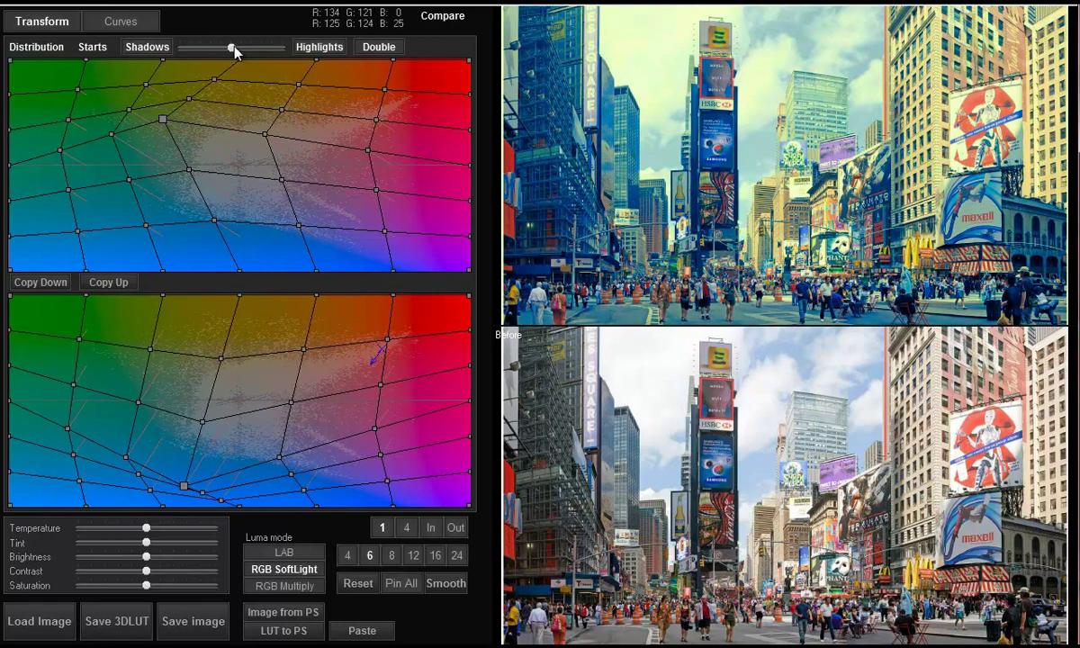
# Shift the balance toward shadows and rewarp both grids, pulling the lower one toward red-orange
pyautogui.moveTo(232, 47)
pyautogui.mouseDown()
pyautogui.moveTo(187, 47)
pyautogui.moveTo(286, 50)
pyautogui.moveTo(223, 54)
pyautogui.mouseUp()
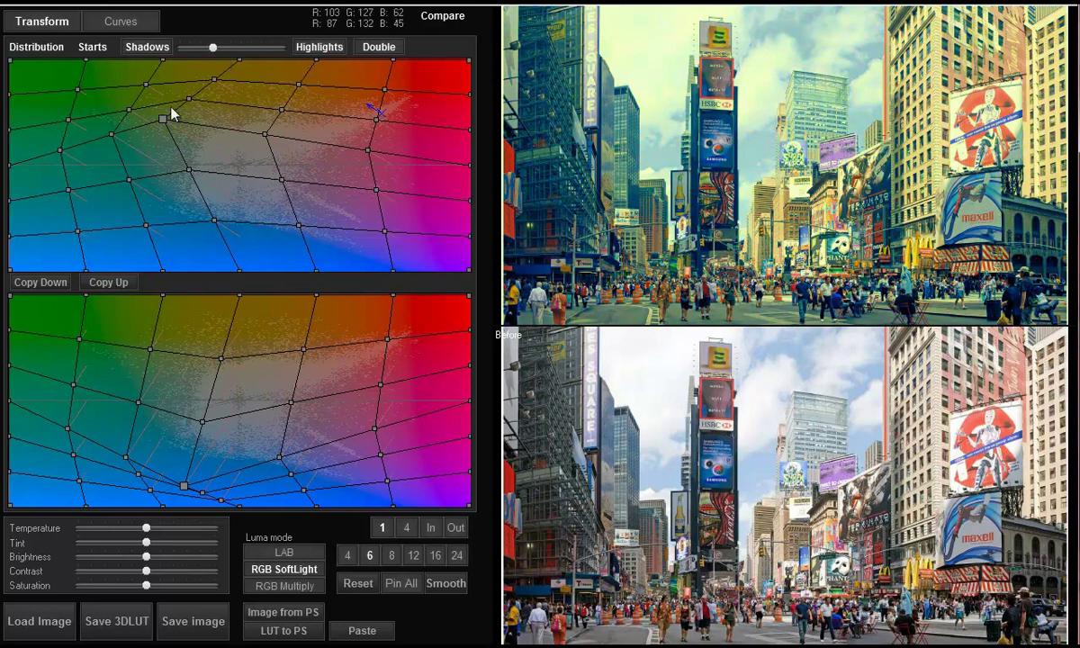
pyautogui.moveTo(162, 117); pyautogui.dragTo(245, 227)
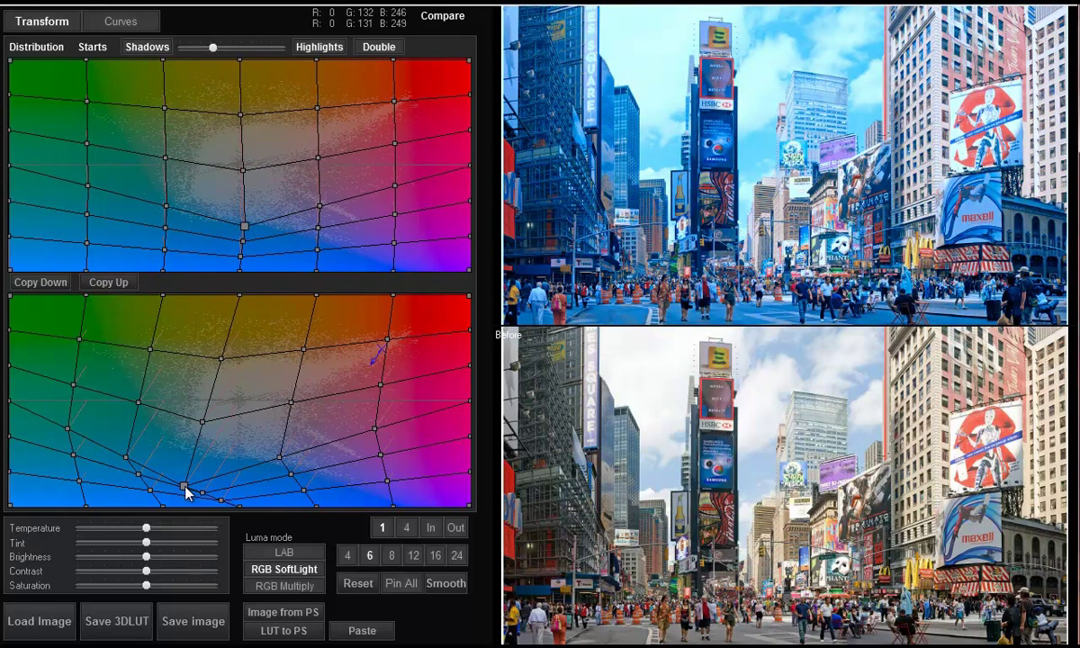
pyautogui.moveTo(185, 490); pyautogui.dragTo(370, 287)
pyautogui.moveTo(213, 47); pyautogui.dragTo(242, 50)
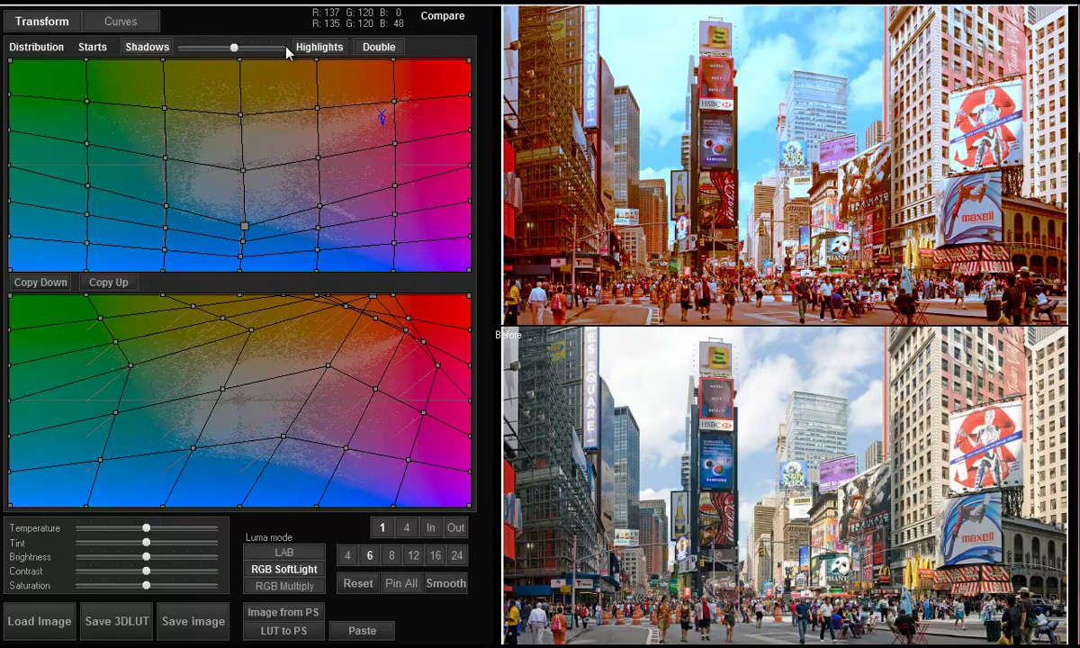
# Switch Double mode to a single grid and back, then Copy Down the upper grid into the lower
pyautogui.click(383, 49)
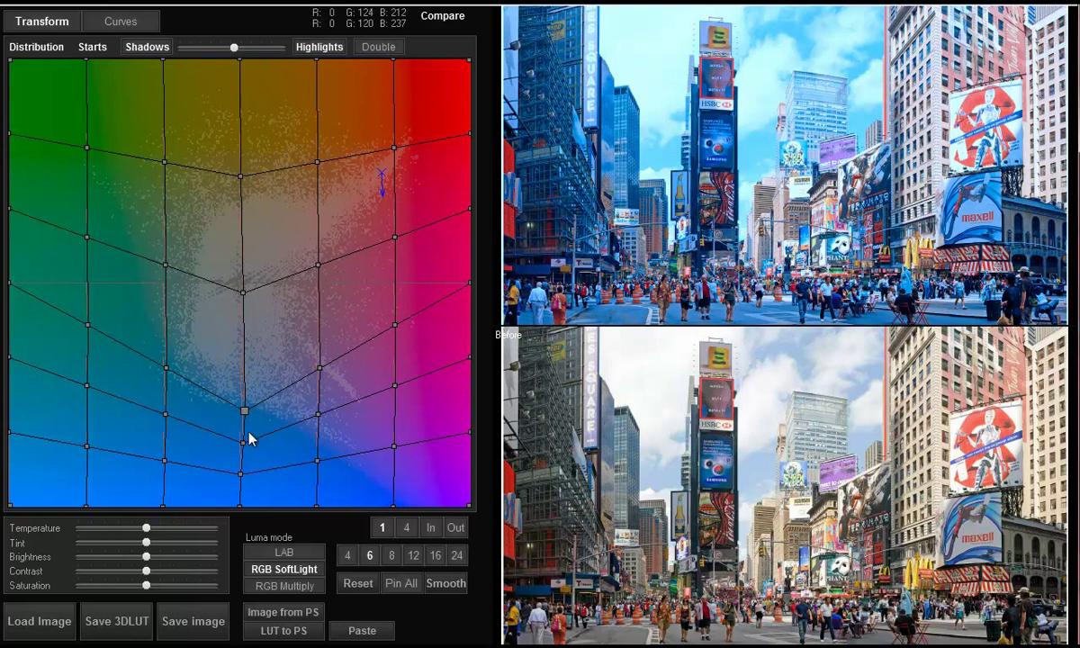
pyautogui.click(371, 50)
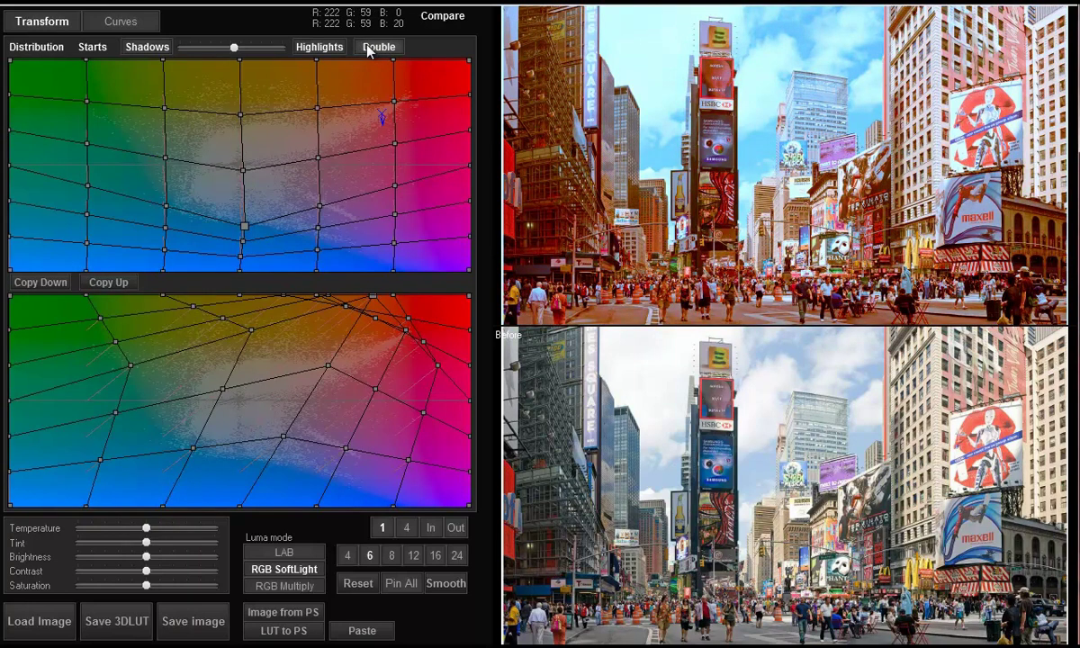
pyautogui.click(43, 282)
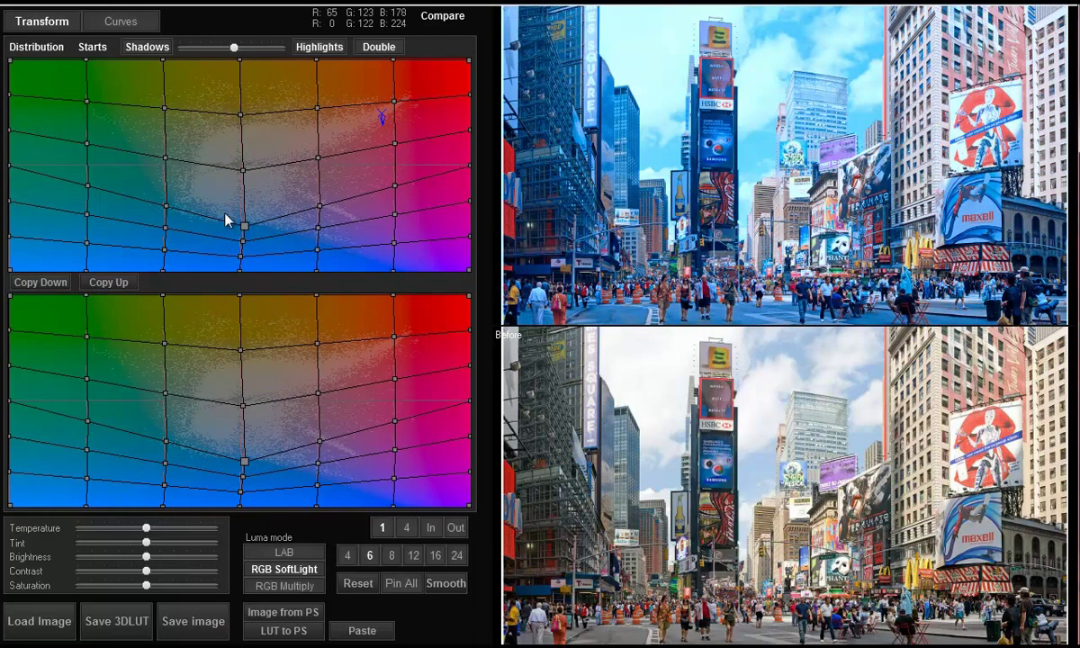
# Warp the lower grid, Copy Up into the upper grid, and pull an upper node toward red
pyautogui.moveTo(244, 461); pyautogui.dragTo(161, 400)
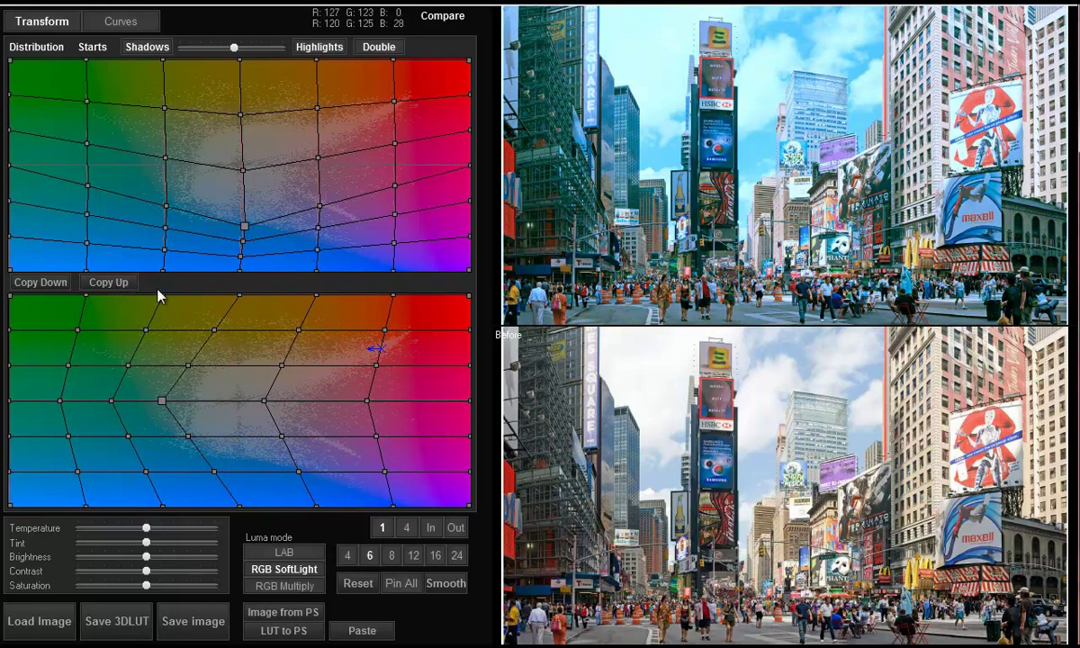
pyautogui.click(122, 282)
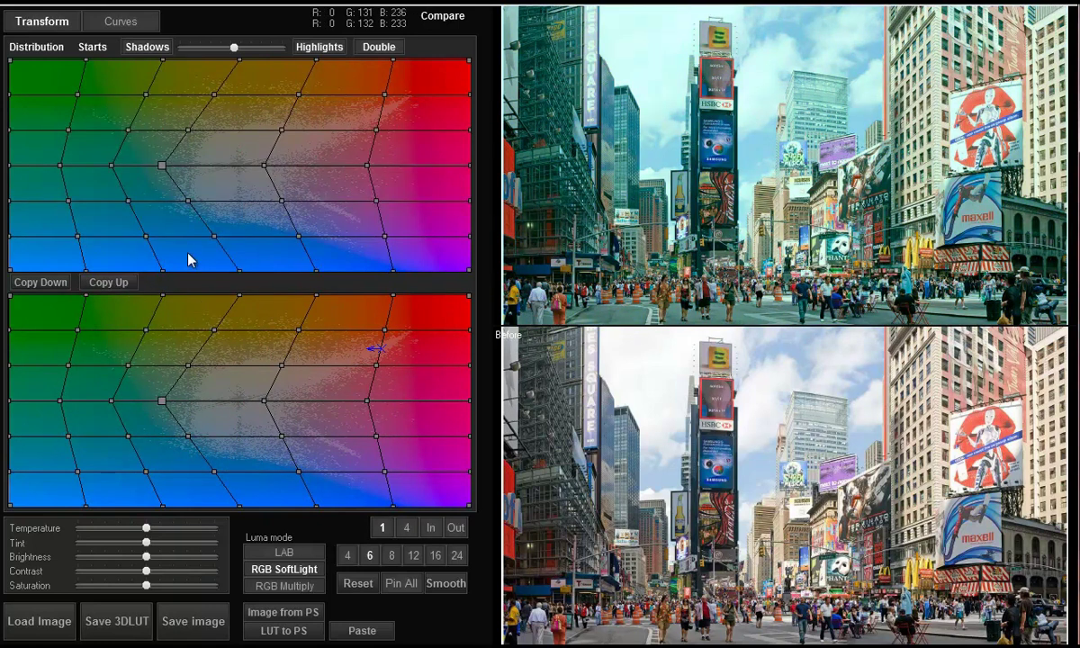
pyautogui.moveTo(162, 167); pyautogui.dragTo(291, 158)
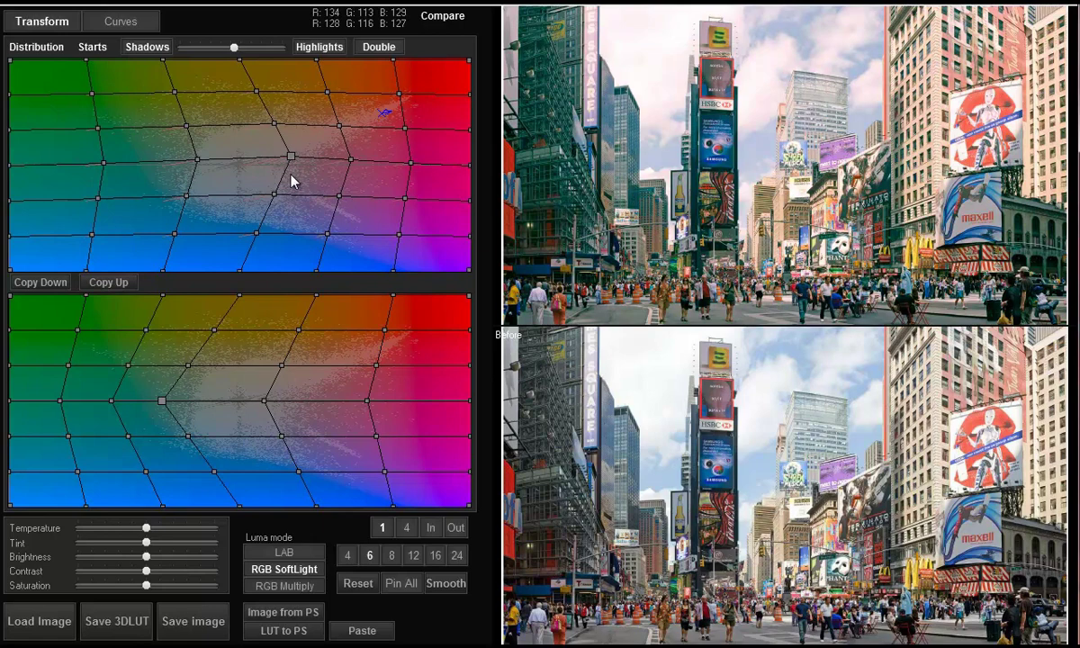